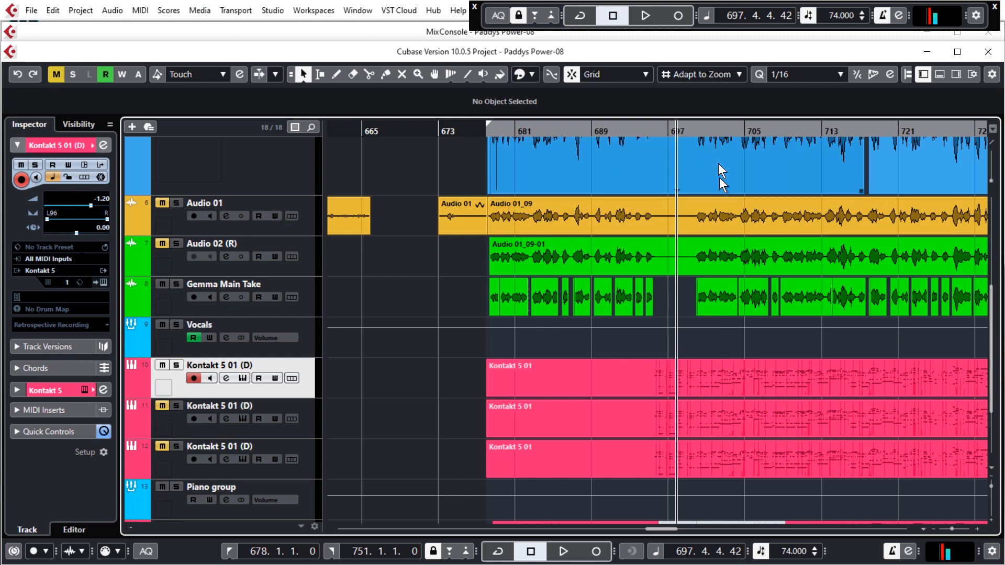
Play the mix from bar 693 and again from bar 709 to listen to the vocals against the piano.
left_click(628, 131)
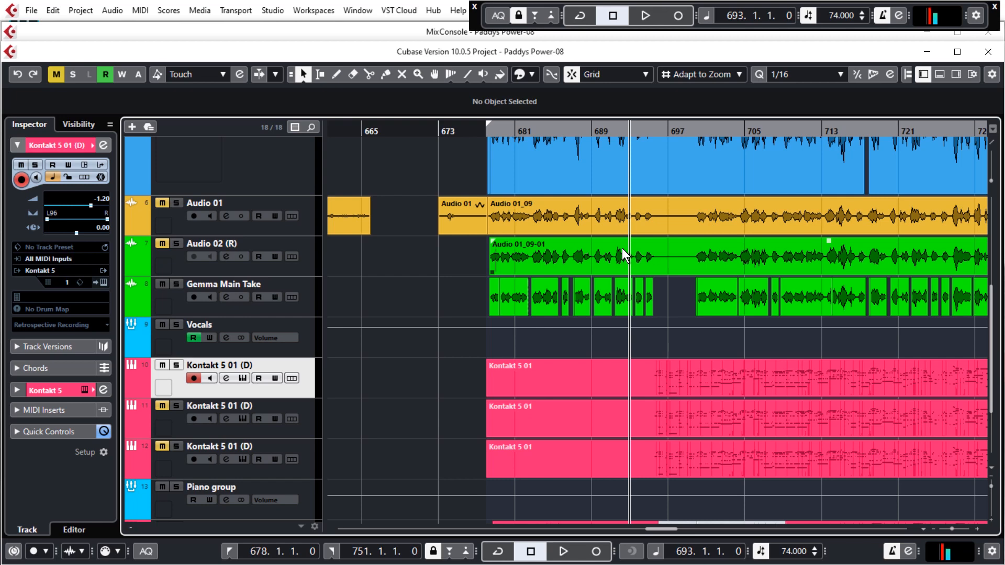
key("space")
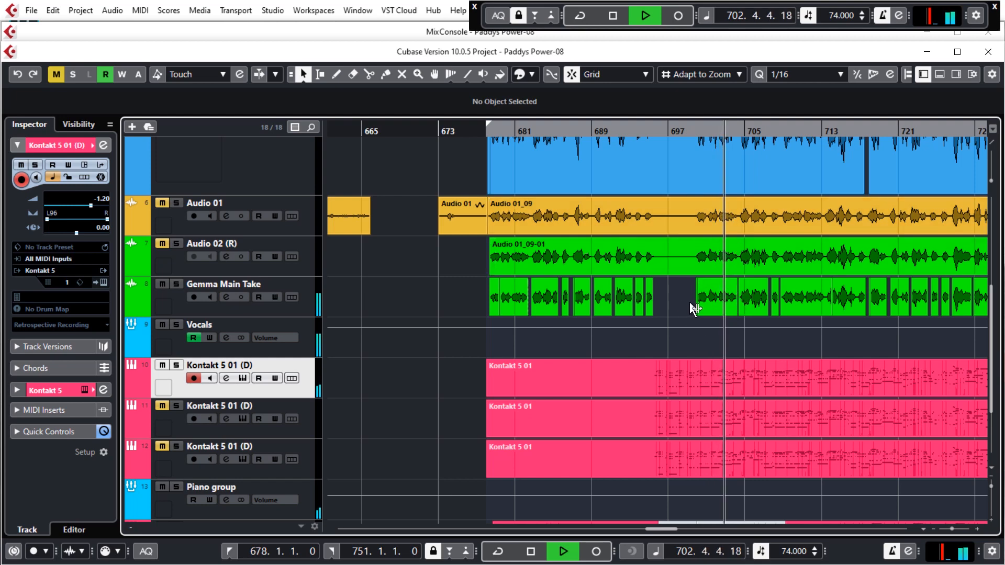
key("space")
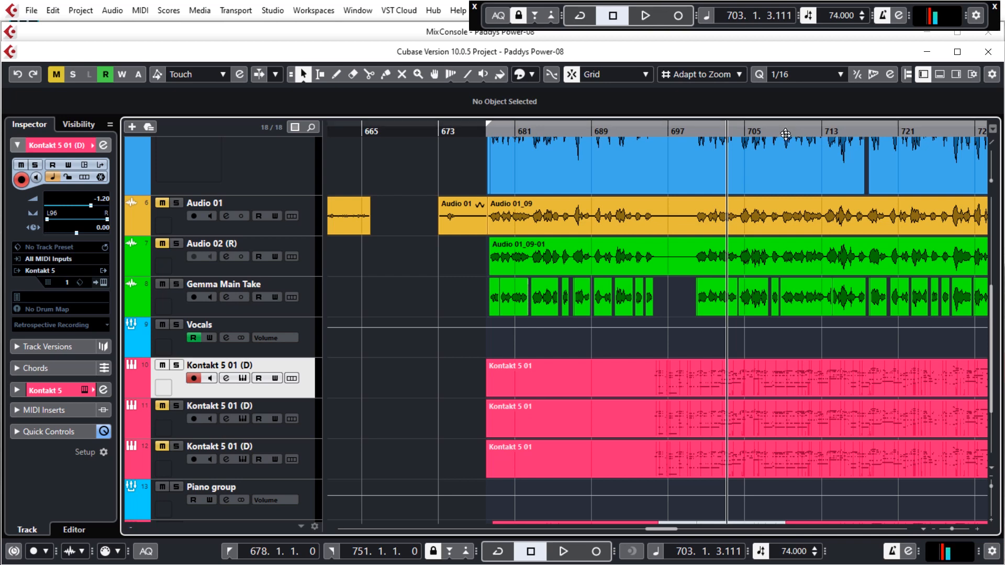
left_click(784, 131)
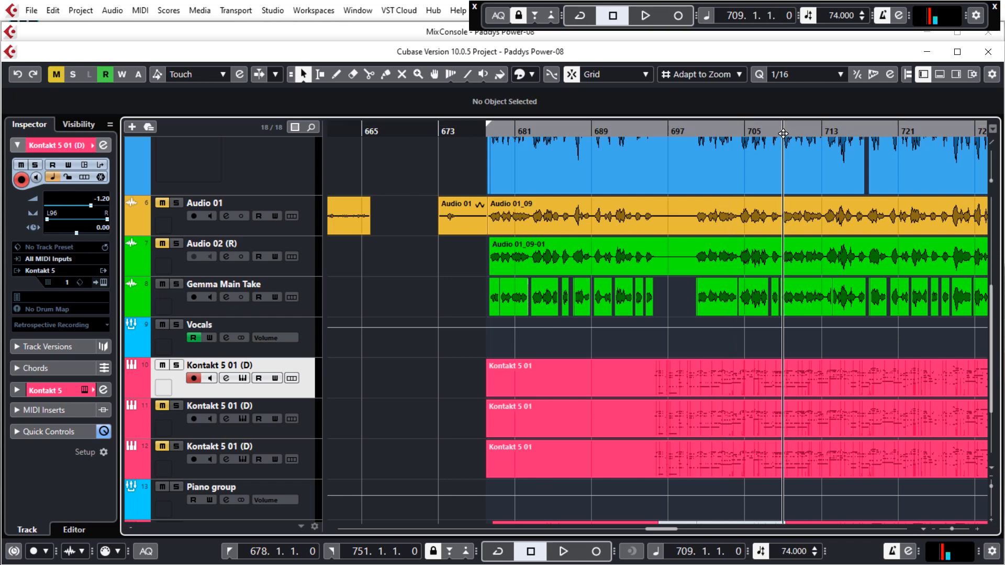
key("space")
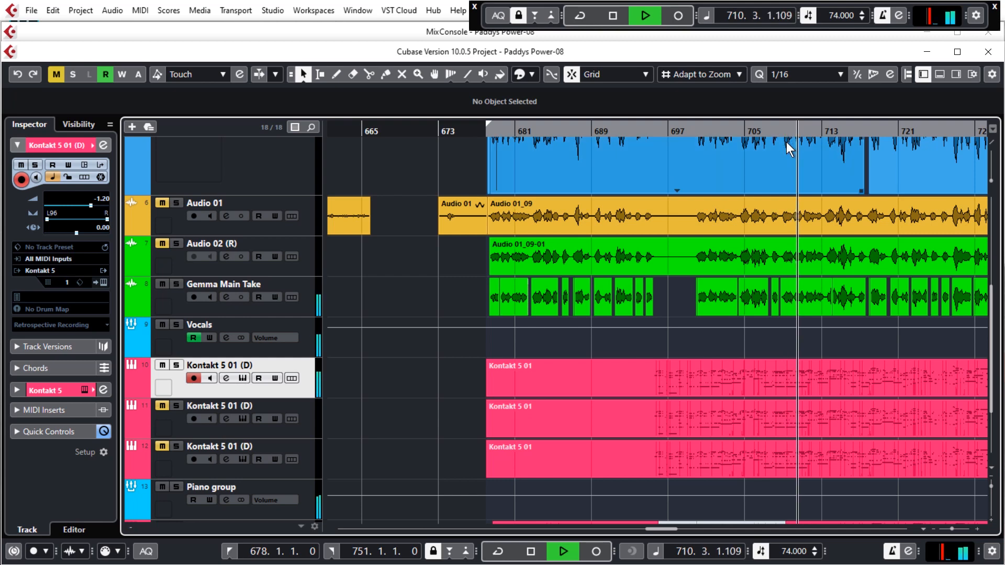
key("space")
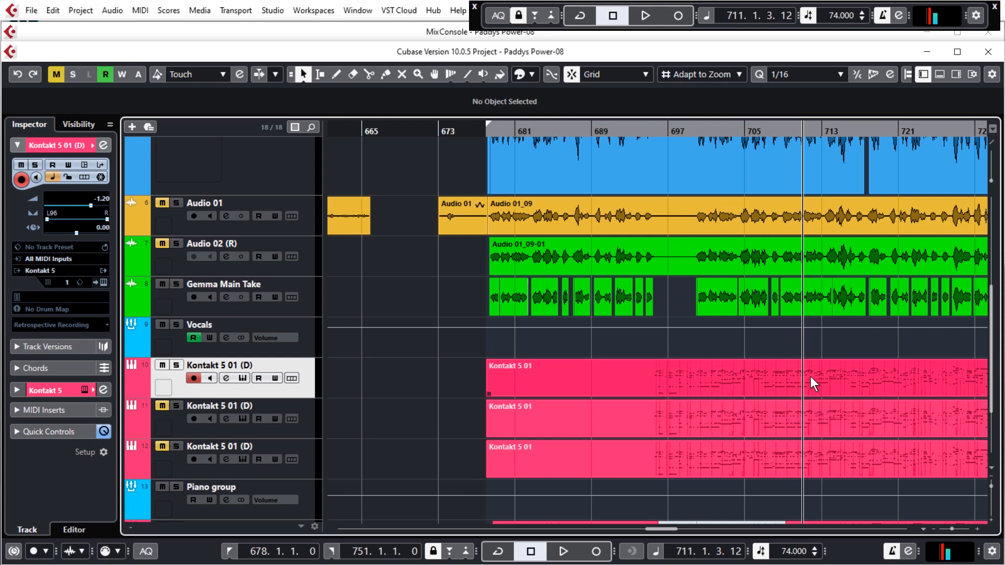
Open the channel settings of the Piano group and play the song to view its frequency spectrum.
left_click(227, 500)
key("space")
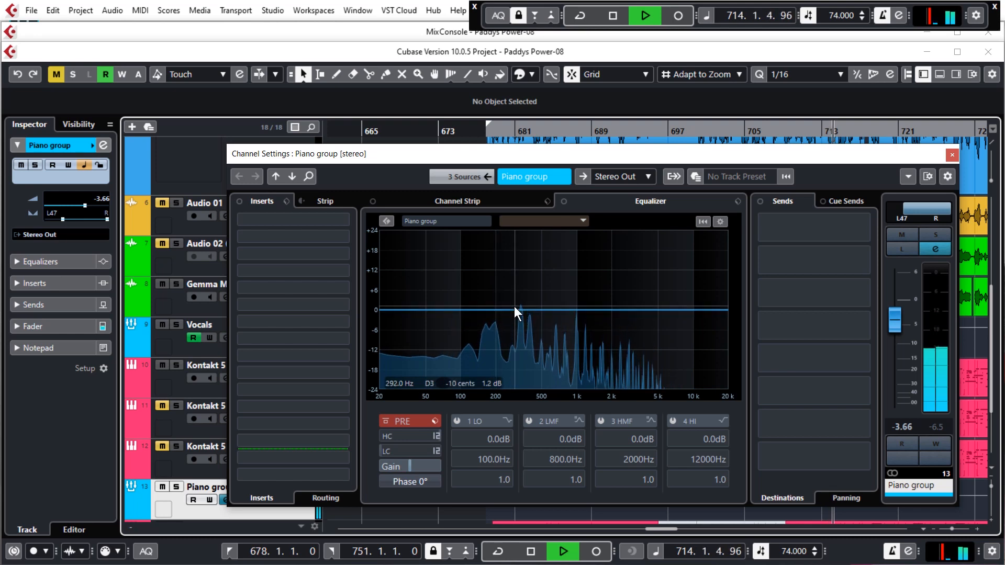
key("space")
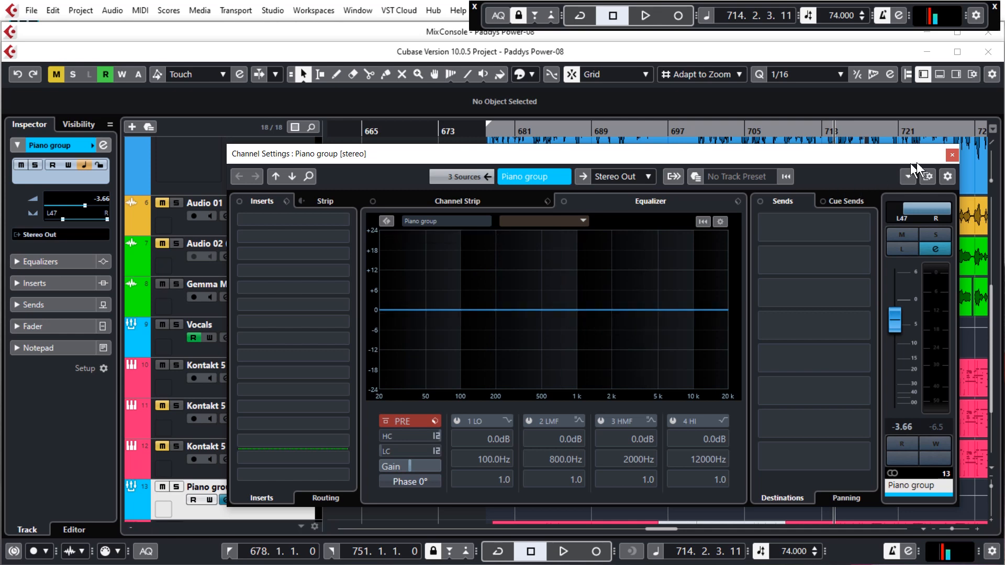
Switch the channel settings to the Vocals group and play the song to view its frequency spectrum.
left_click(178, 351)
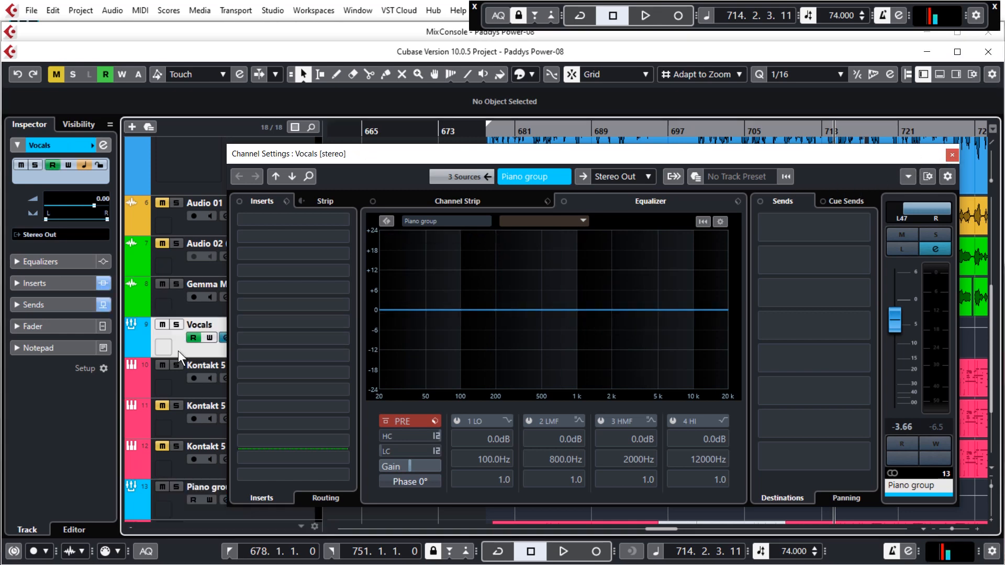
key("space")
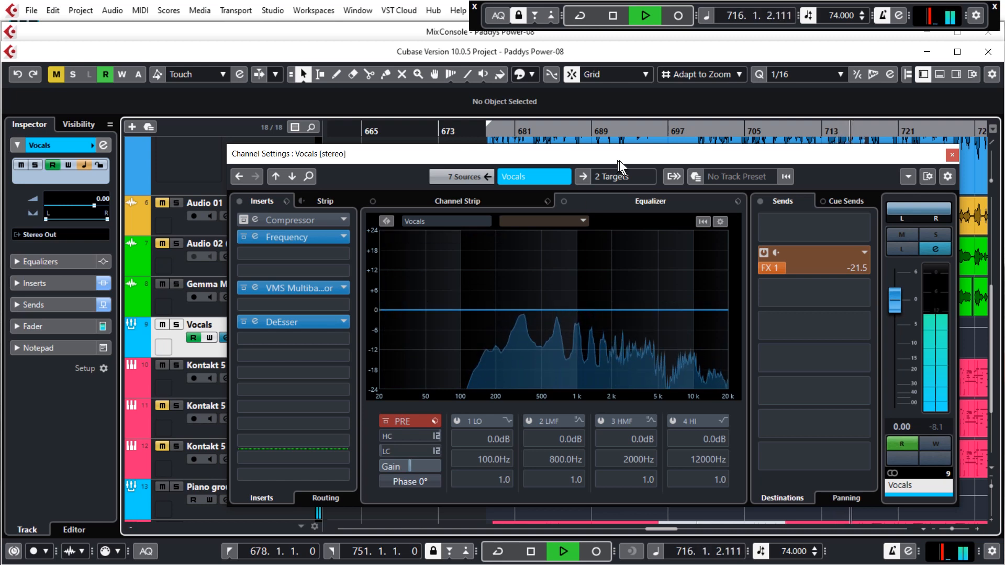
left_click_drag(693, 152, 736, 124)
key("space")
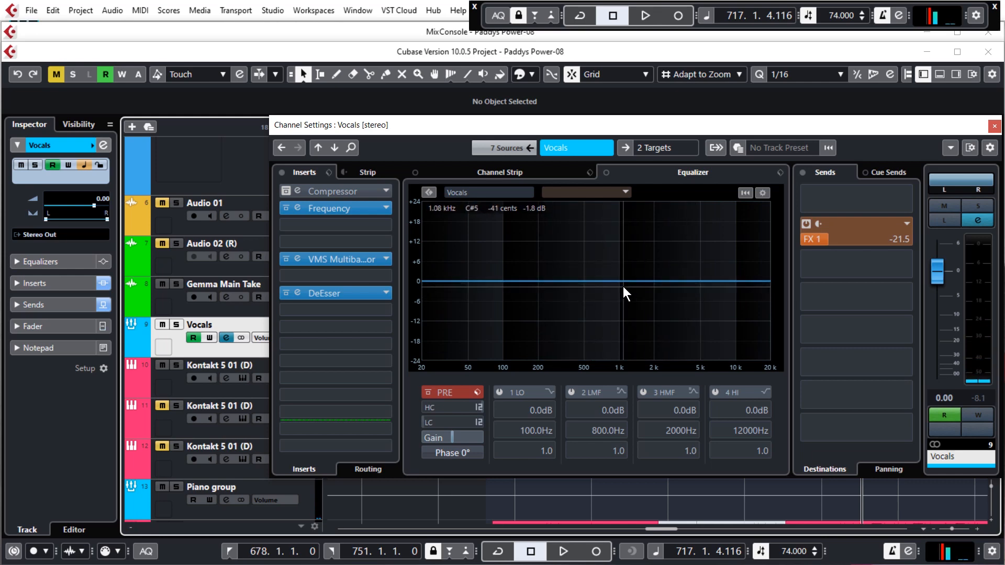
left_click_drag(777, 126, 580, 161)
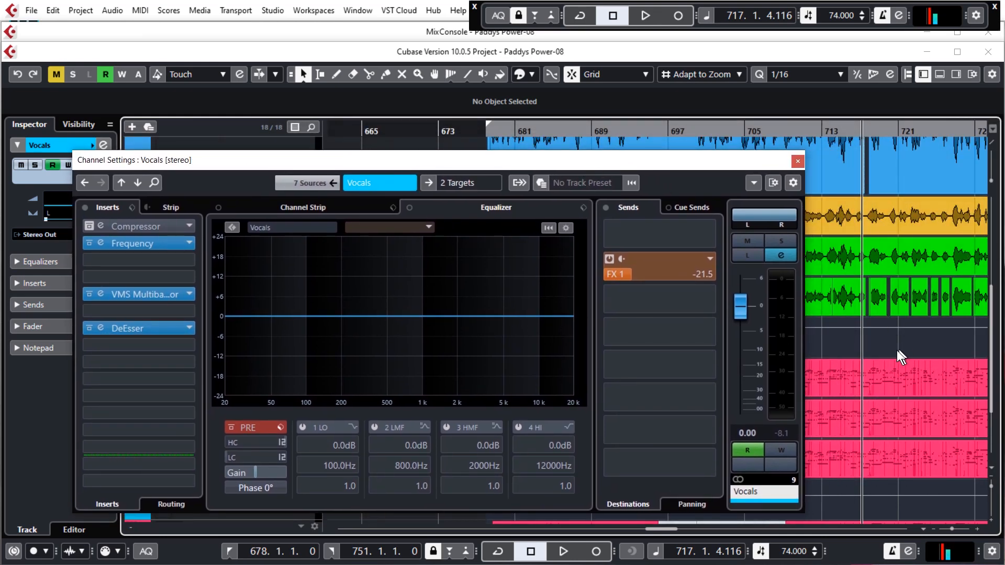
Play the song from bar 725 and examine the Vocals spectrum, ending on the Piano group's channel settings.
scroll(892, 350, "down", 4, "ctrl")
scroll(912, 335, "right", 2)
scroll(912, 335, "left", 2)
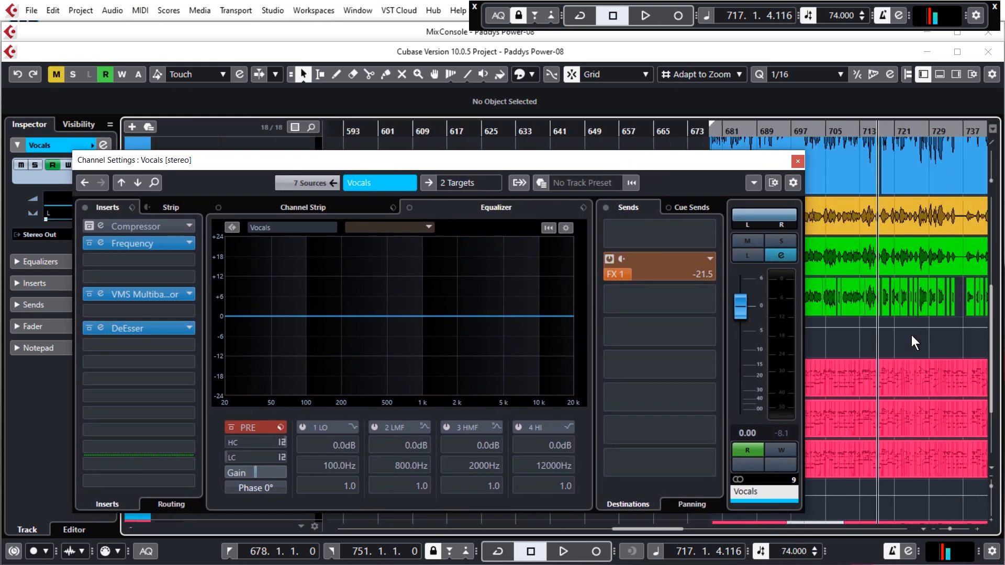
scroll(907, 351, "up", 3, "ctrl")
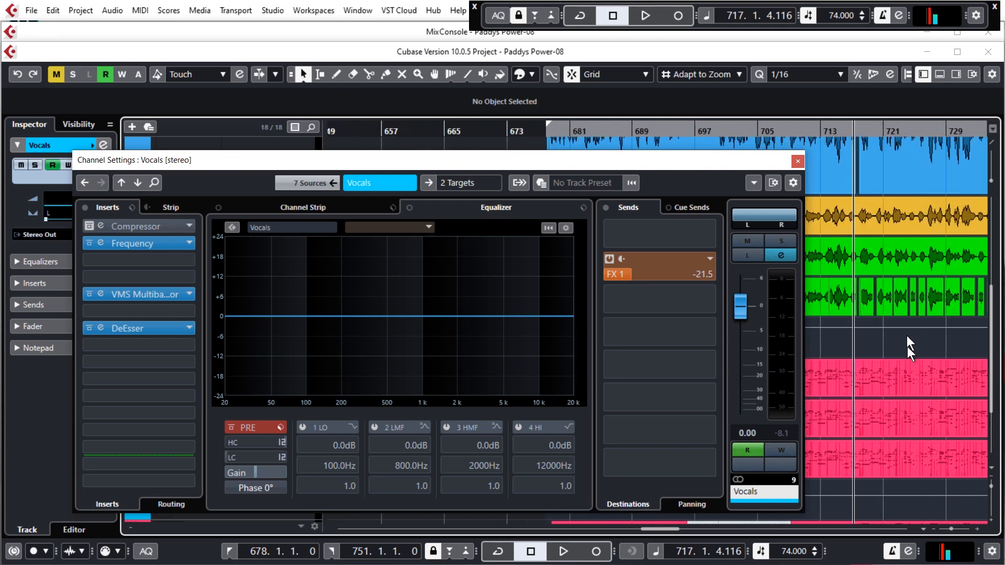
left_click(914, 132)
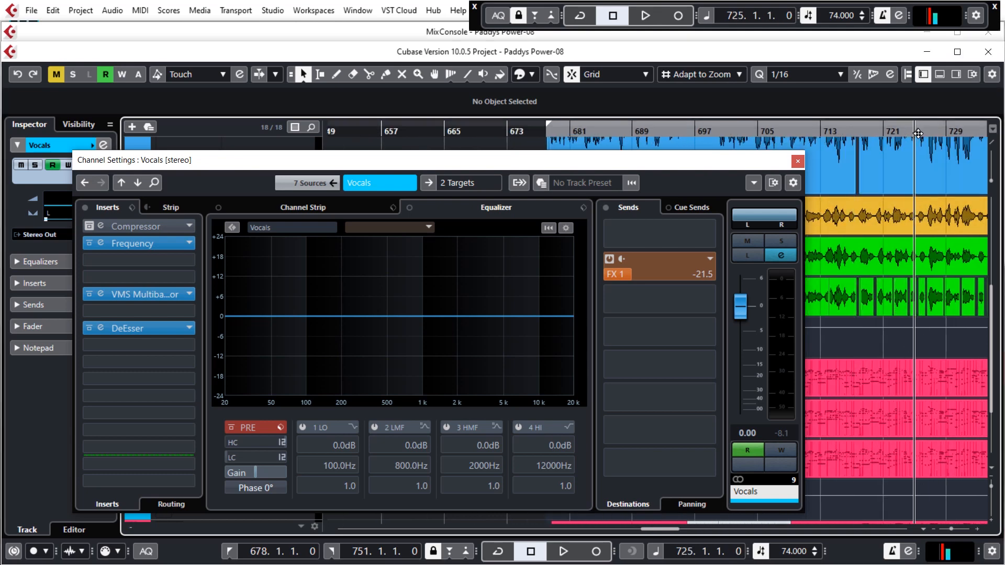
key("space")
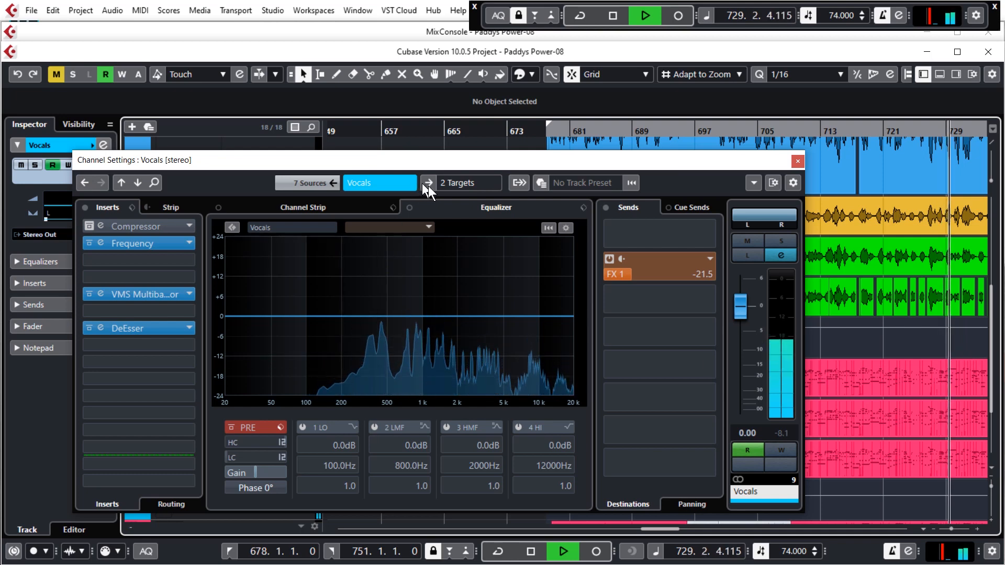
left_click_drag(602, 162, 675, 147)
key("space")
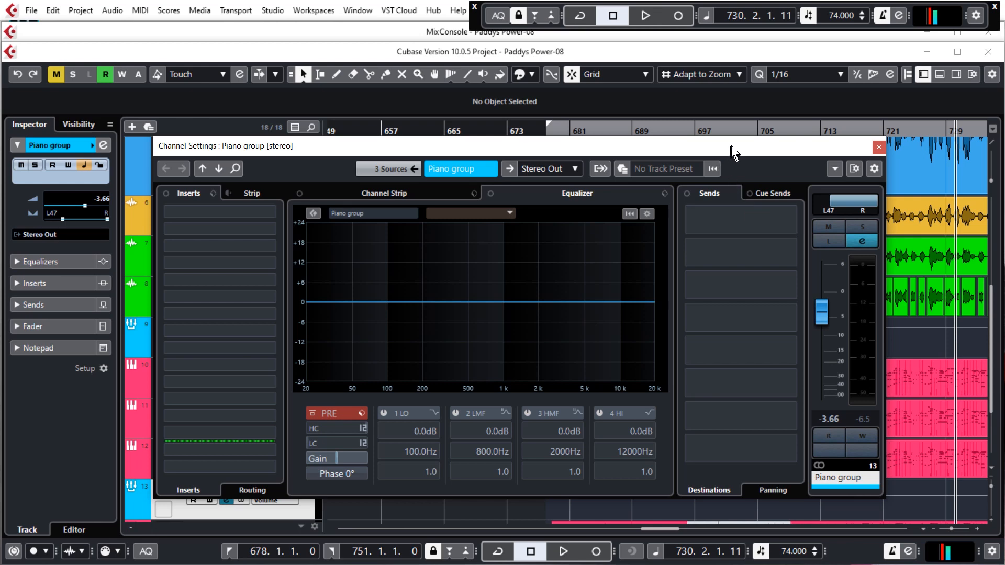
Set Vocals as the comparison channel in the Piano group's equalizer and play back to compare both spectra.
left_click_drag(735, 145, 770, 138)
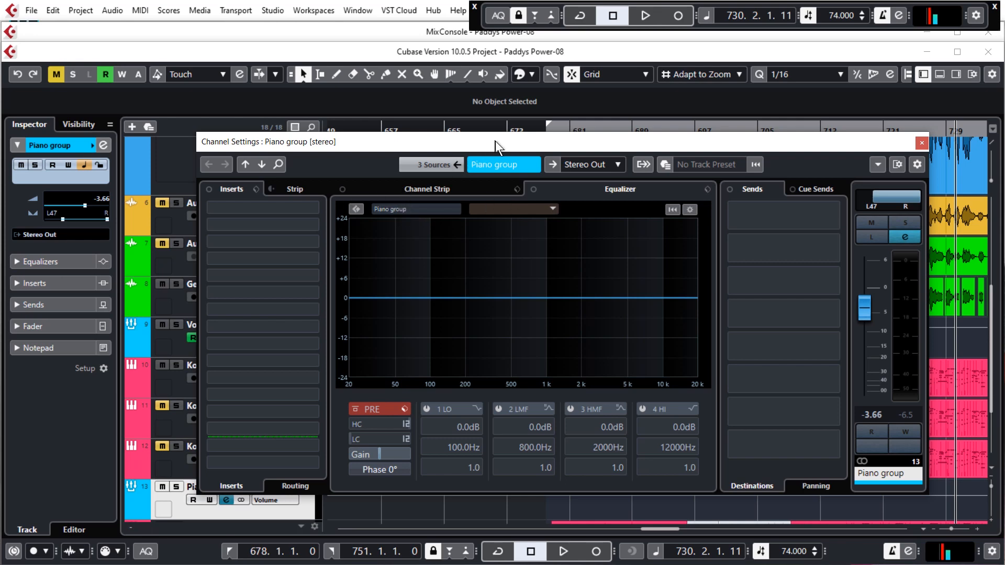
left_click_drag(496, 140, 559, 142)
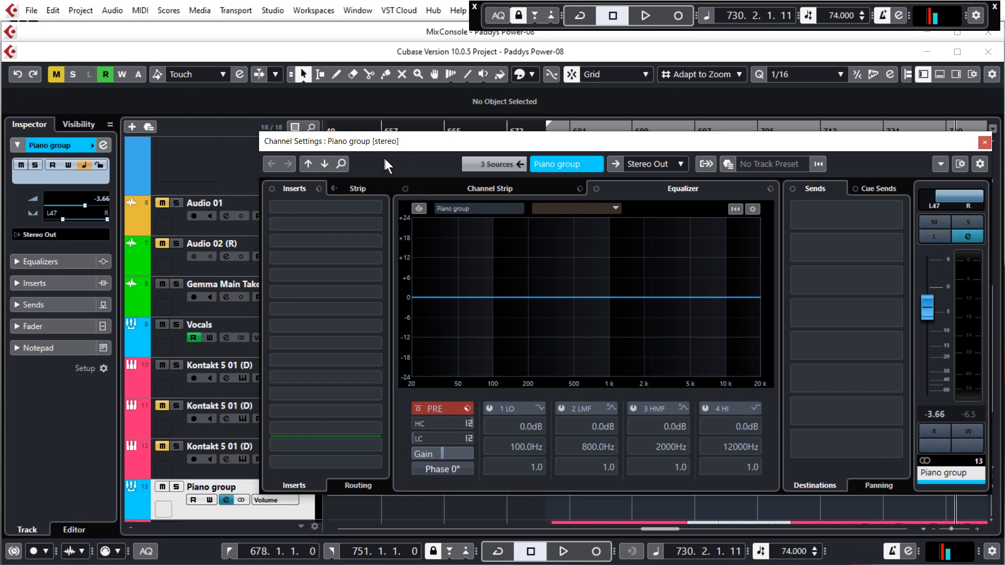
mouse_move(401, 149)
left_mouse_down()
mouse_move(405, 135)
mouse_move(405, 151)
left_mouse_up()
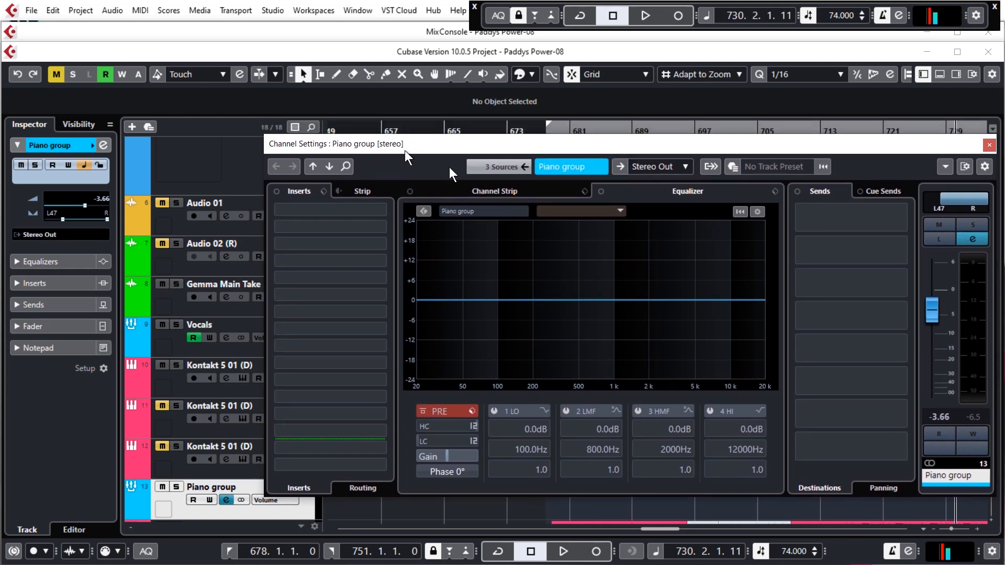
left_click(620, 212)
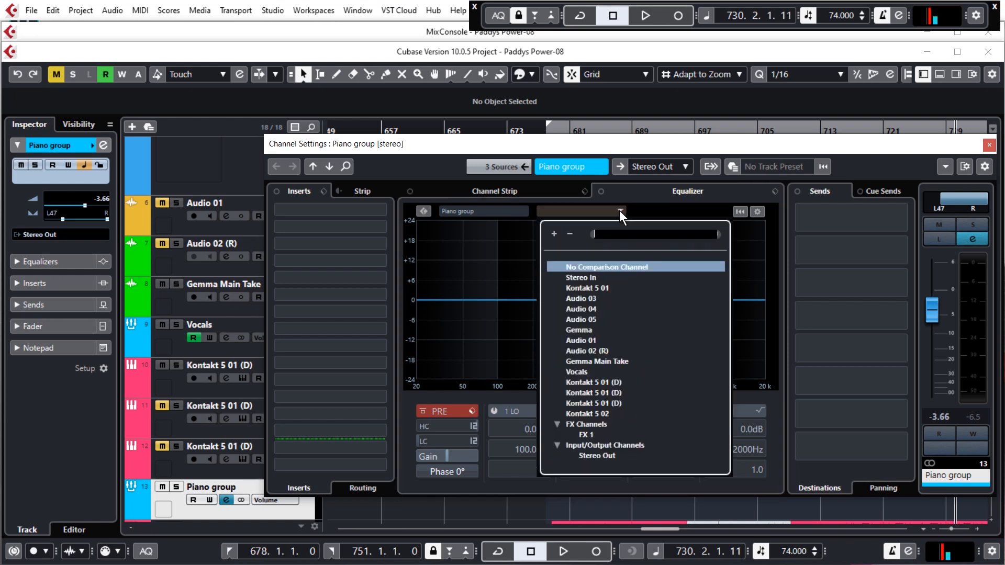
left_click(577, 373)
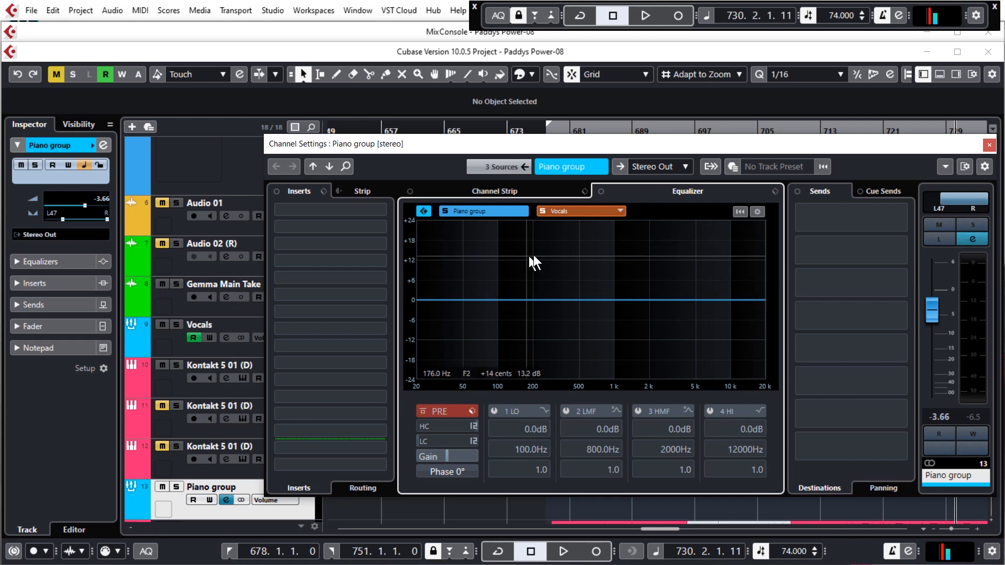
key("space")
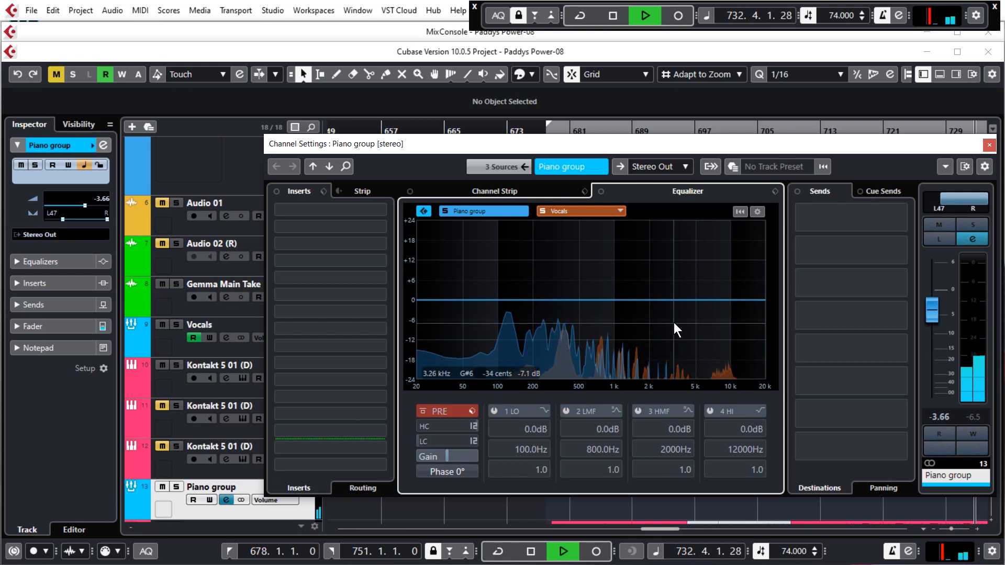
key("space")
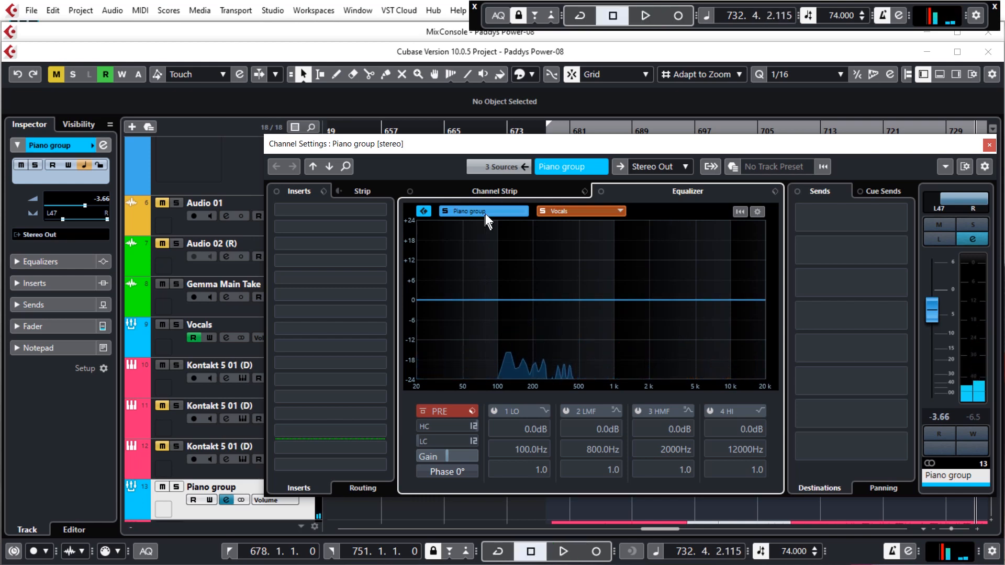
Add a narrow boost of about 11.8 dB at 2863 Hz on the Piano group's EQ band 3, with a Q of 4.4.
left_click_drag(604, 298, 627, 261)
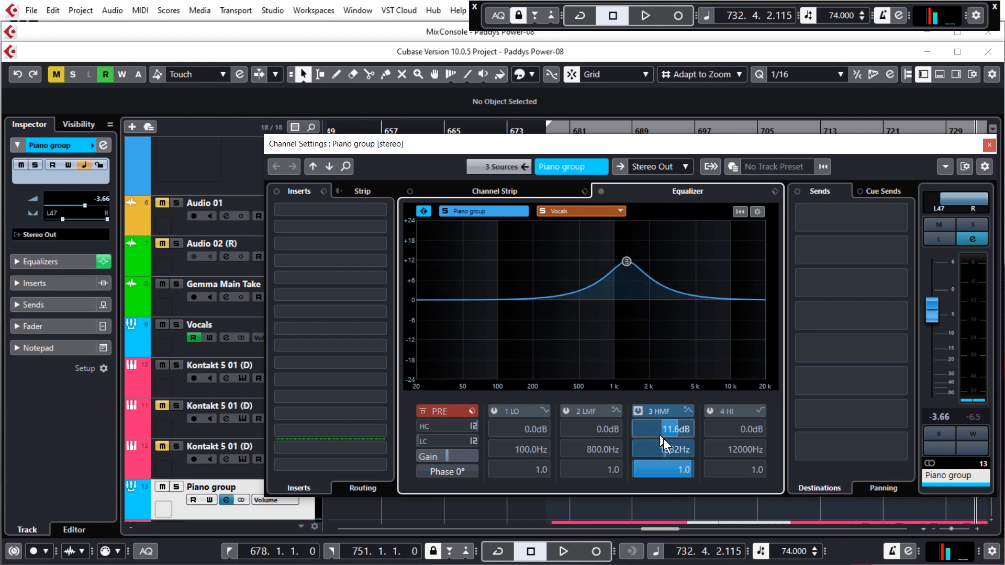
mouse_move(665, 470)
left_mouse_down()
mouse_move(689, 470)
mouse_move(679, 468)
left_mouse_up()
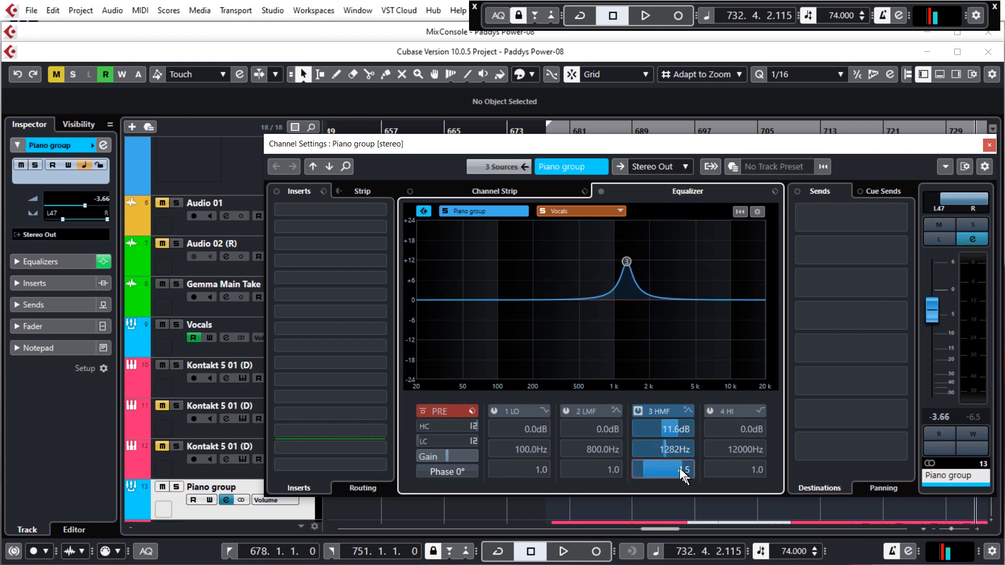
left_click_drag(624, 265, 660, 273)
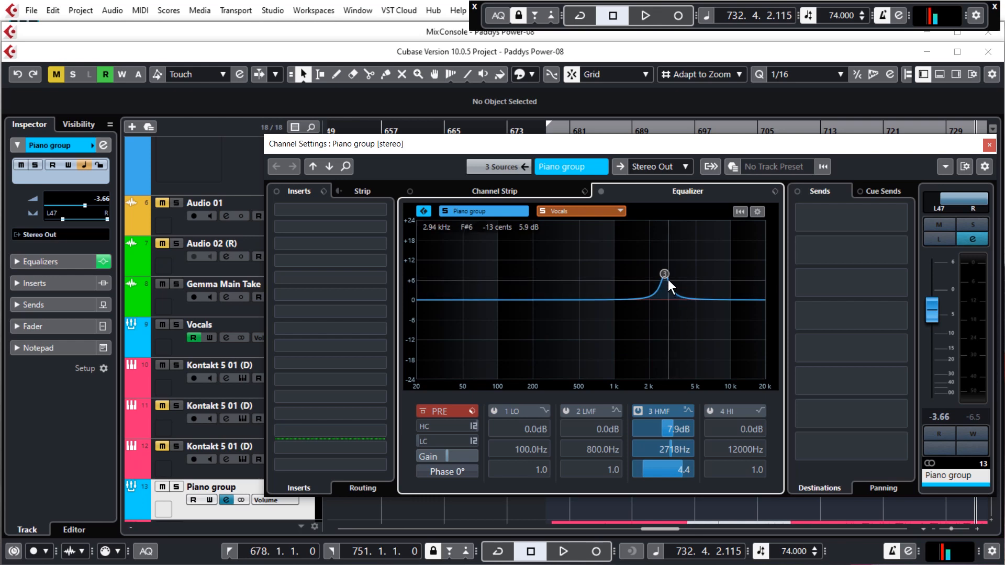
left_click_drag(665, 276, 646, 300)
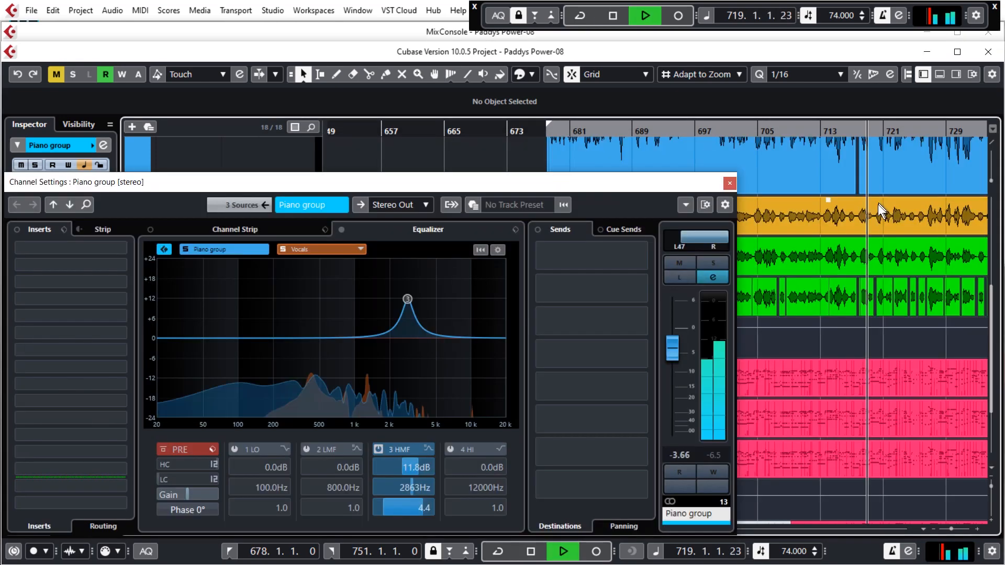
Sweep the Piano group's band 3 boost during playback and settle it at about 2238 Hz and 14.2 dB.
left_click_drag(533, 181, 643, 160)
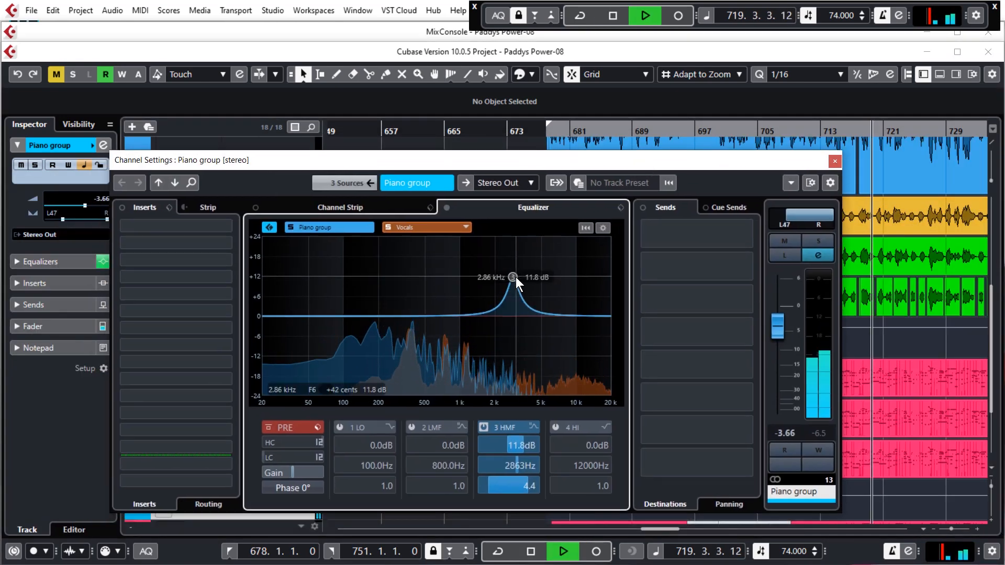
mouse_move(516, 277)
left_mouse_down()
mouse_move(520, 248)
mouse_move(507, 254)
mouse_move(529, 256)
mouse_move(494, 257)
mouse_move(501, 266)
left_mouse_up()
key("space")
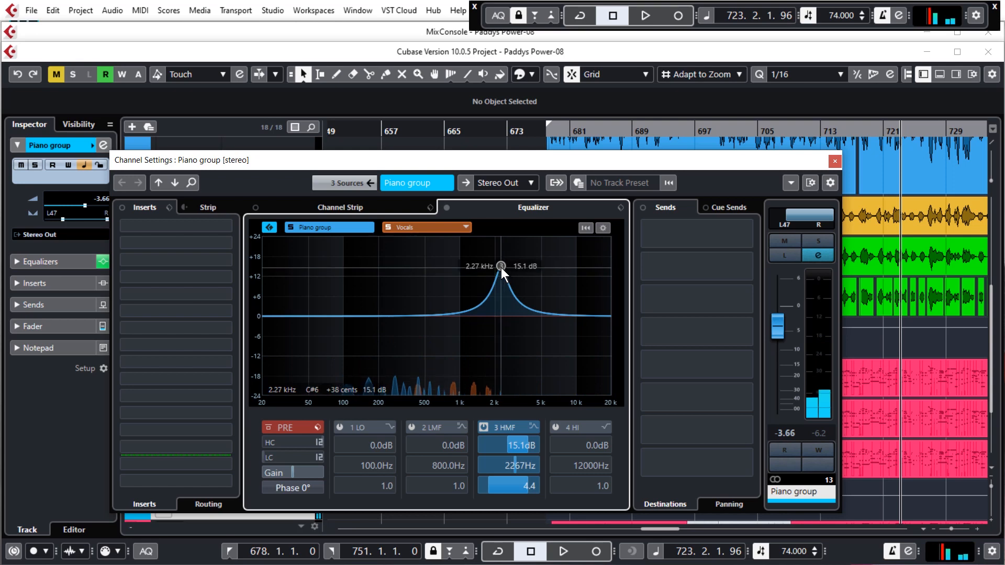
left_click_drag(500, 268, 501, 271)
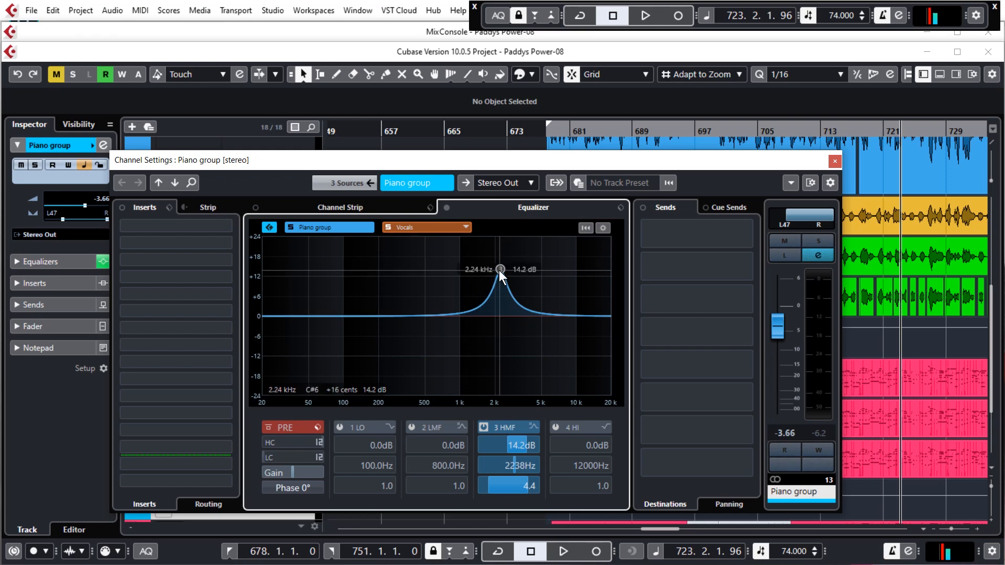
Turn the Piano group's band 3 boost into a cut of -6.6 dB and play back to check it.
left_click_drag(523, 446, 488, 448)
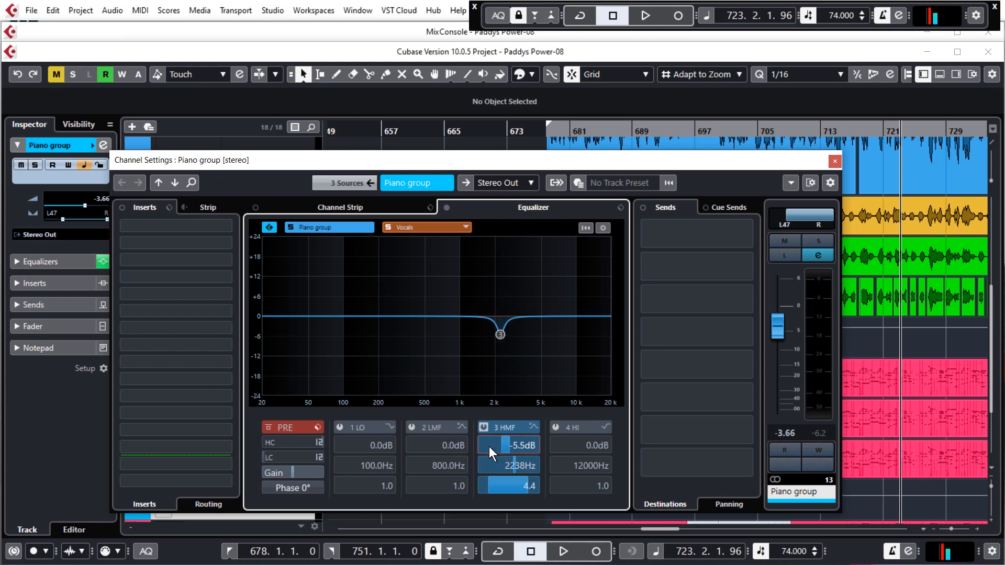
key("space")
left_click_drag(511, 451, 507, 448)
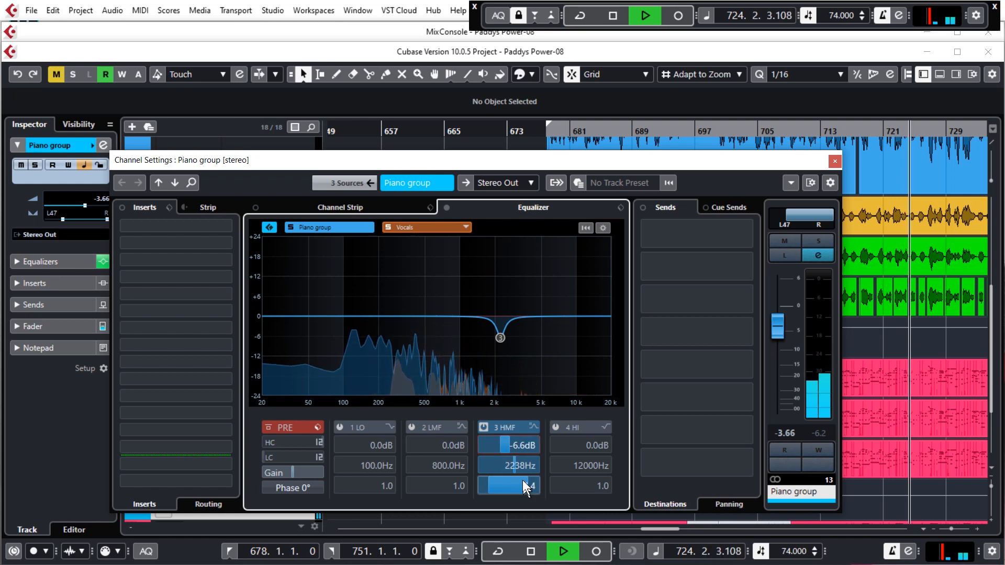
key("space")
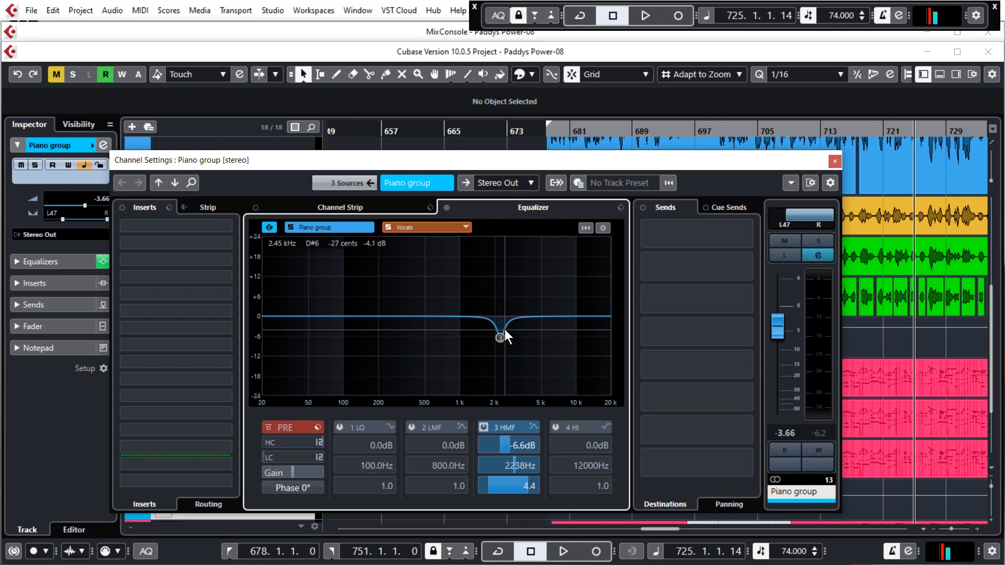
mouse_move(501, 339)
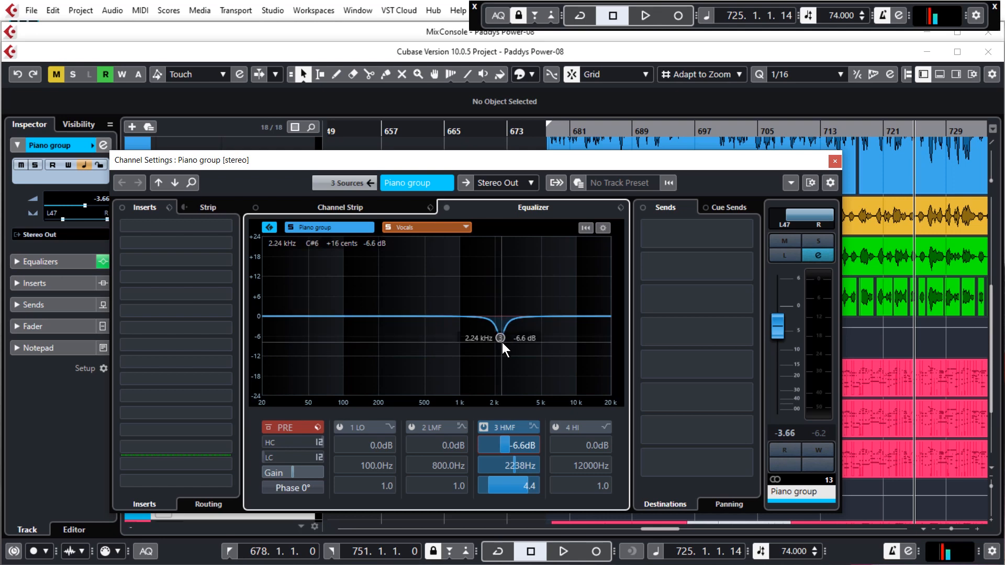
Widen the Piano group's band 3 cut to a Q of 1.9 and play back to check it.
left_click_drag(530, 483, 511, 481)
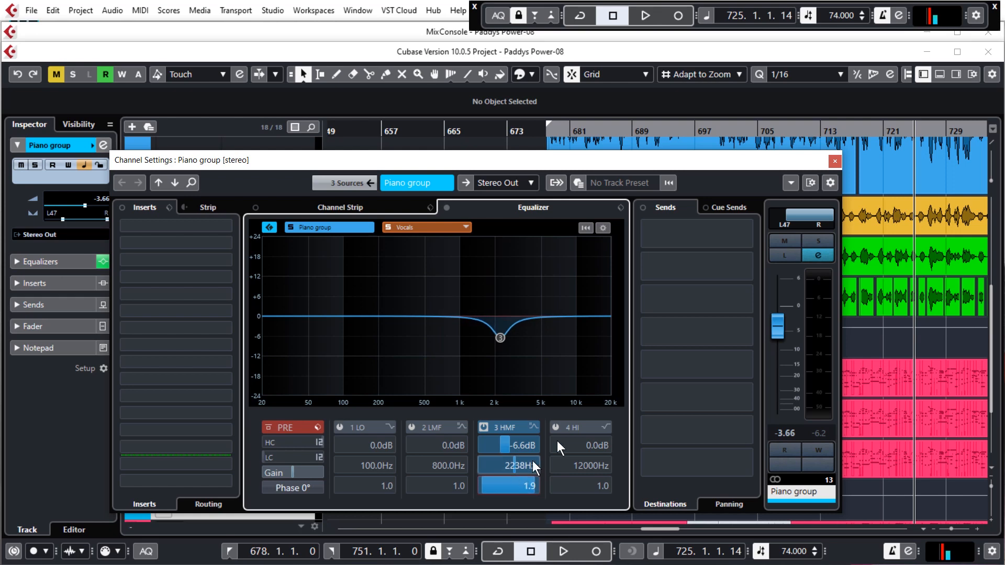
key("space")
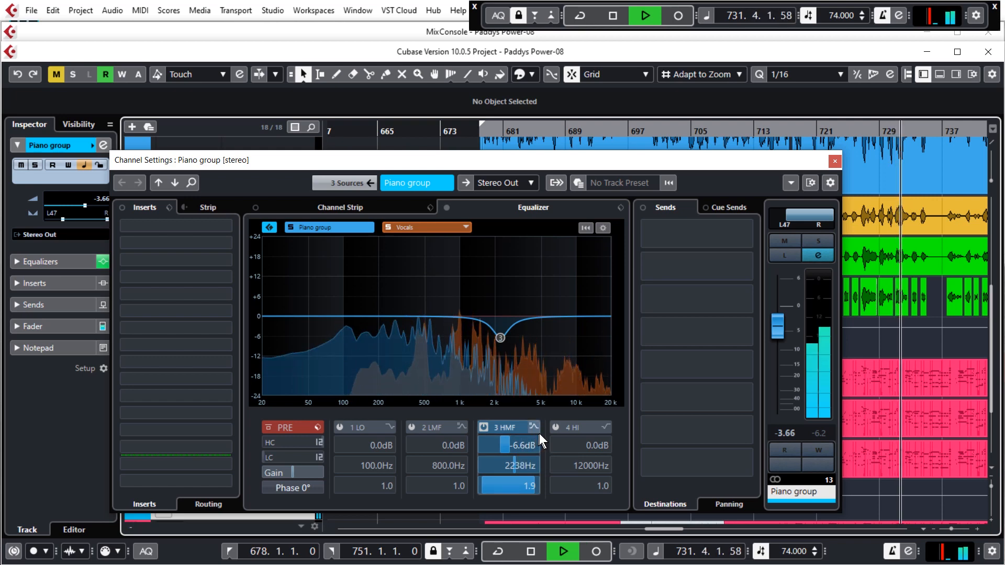
key("space")
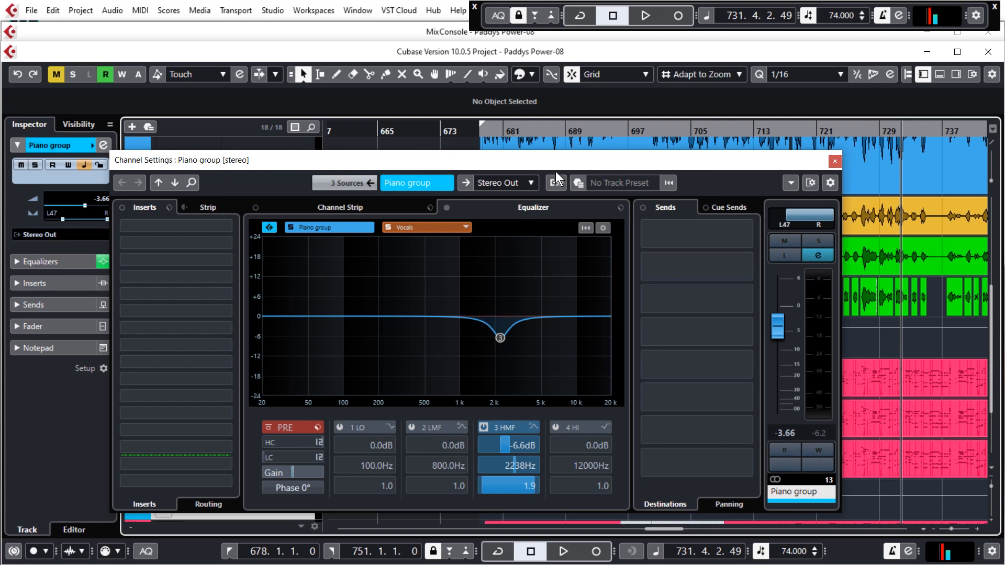
Switch off band 3 of the Piano group's equalizer and close its channel settings.
right_click(499, 341)
left_click(523, 348)
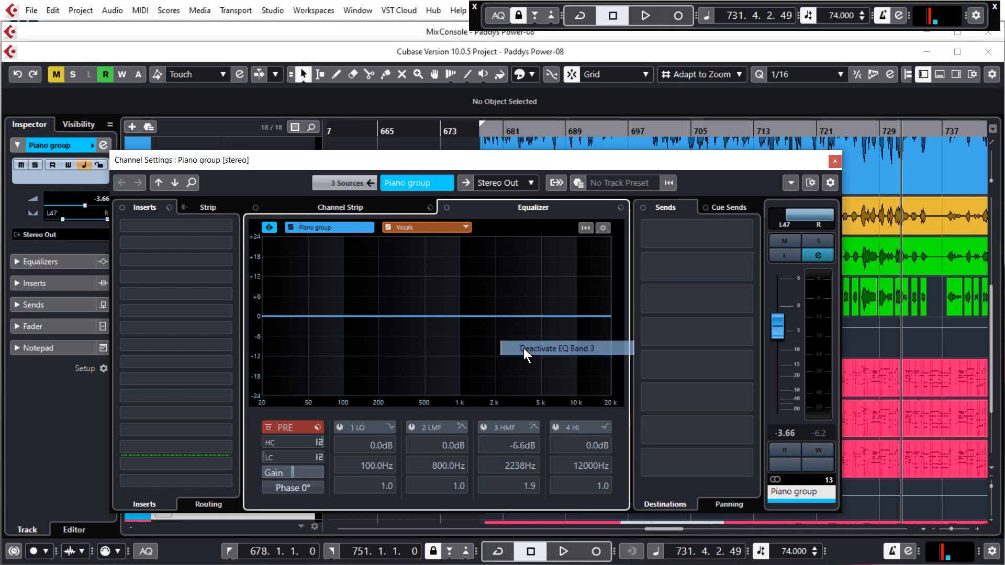
left_click(834, 161)
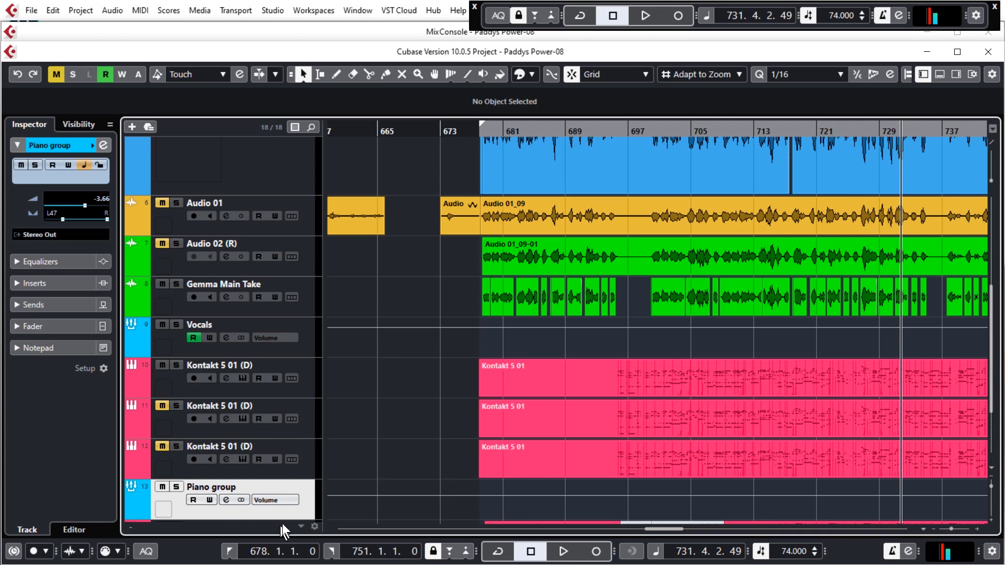
Reopen the Piano group's channel settings and load MultibandCompressor from Dynamics into insert slot 3.
left_click(227, 499)
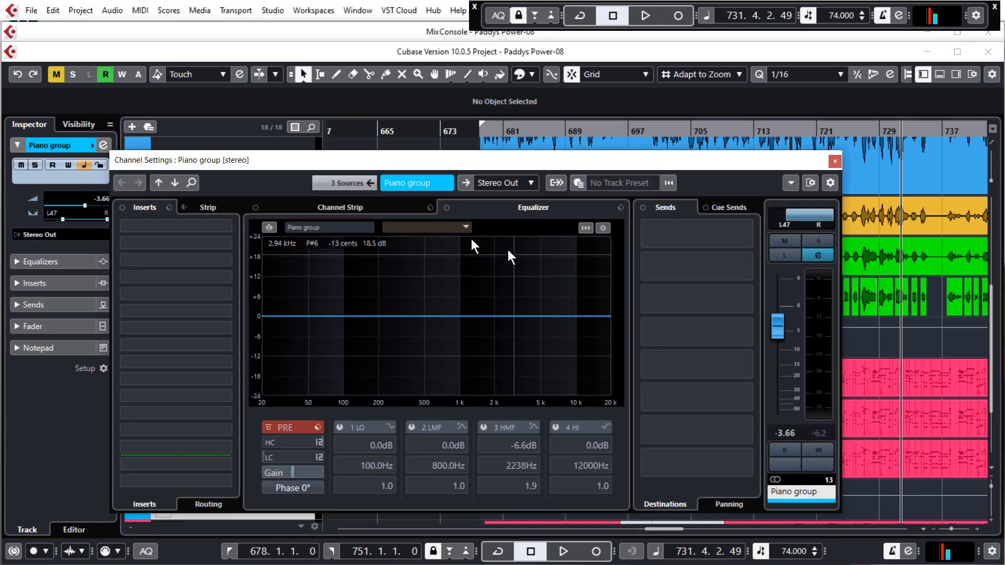
left_click(228, 260)
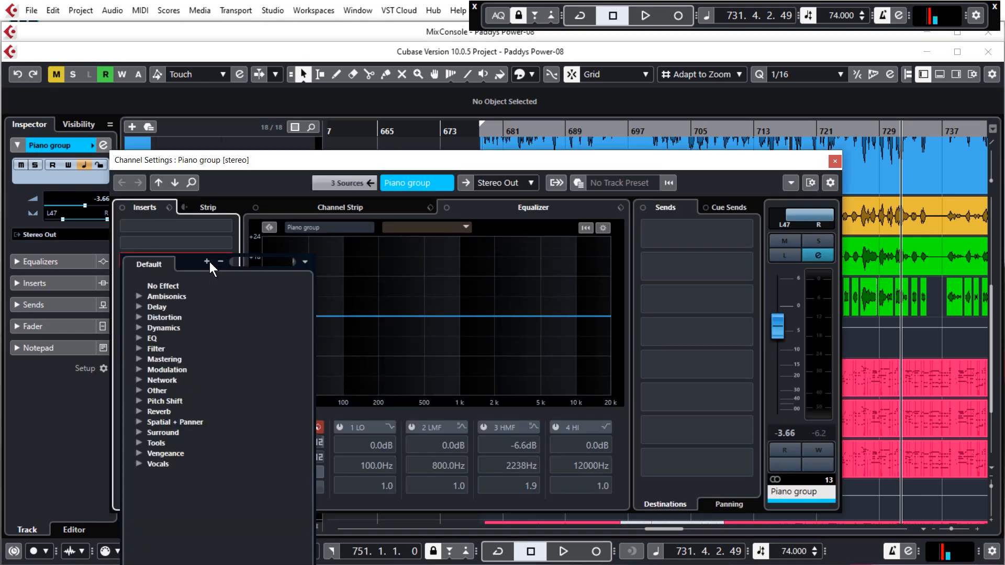
left_click(139, 328)
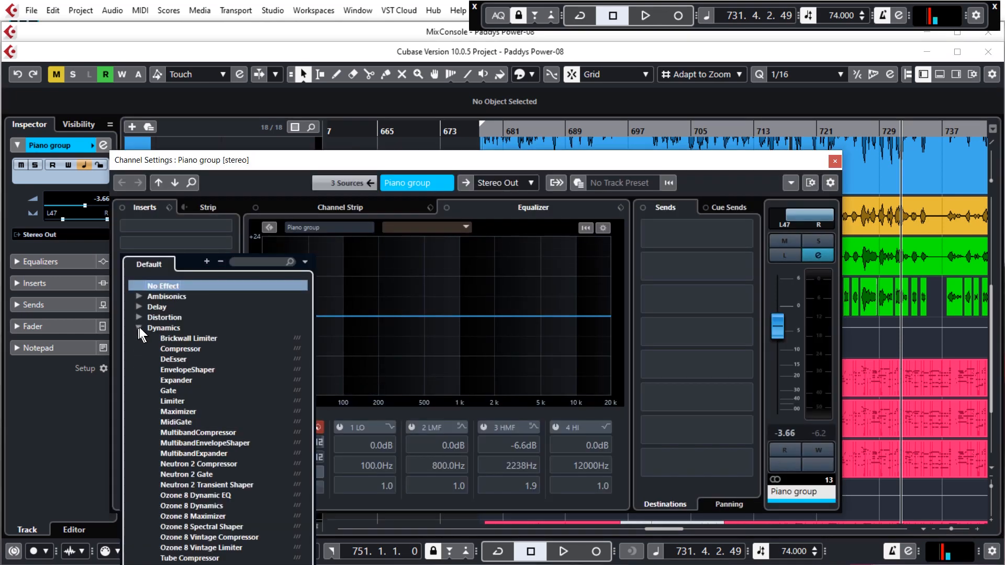
left_click(188, 432)
Limit the compressor's band 2 to 1.37–3.11 kHz and bypass bands 1, 3 and 4.
left_click_drag(506, 179, 579, 177)
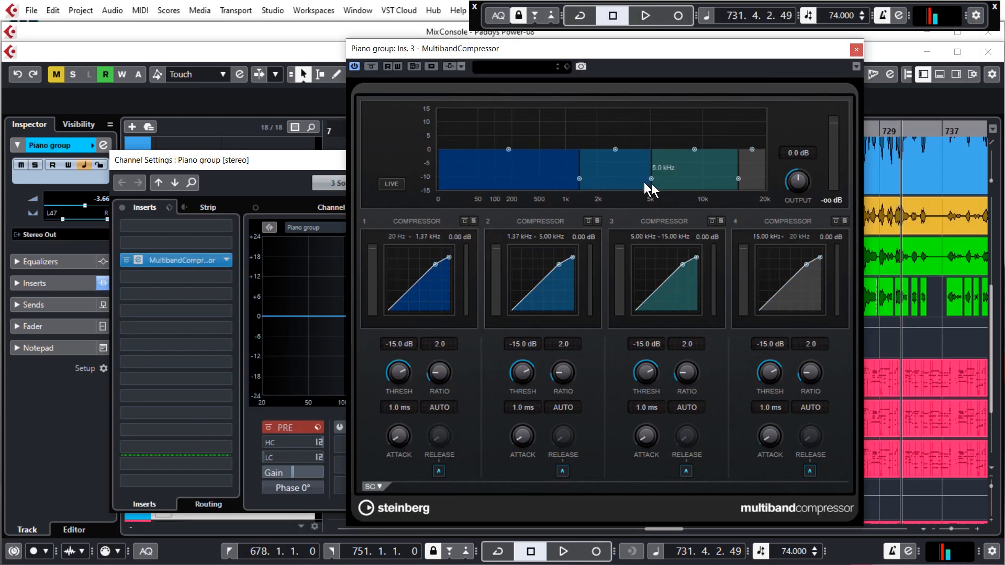
left_click_drag(652, 179, 620, 178)
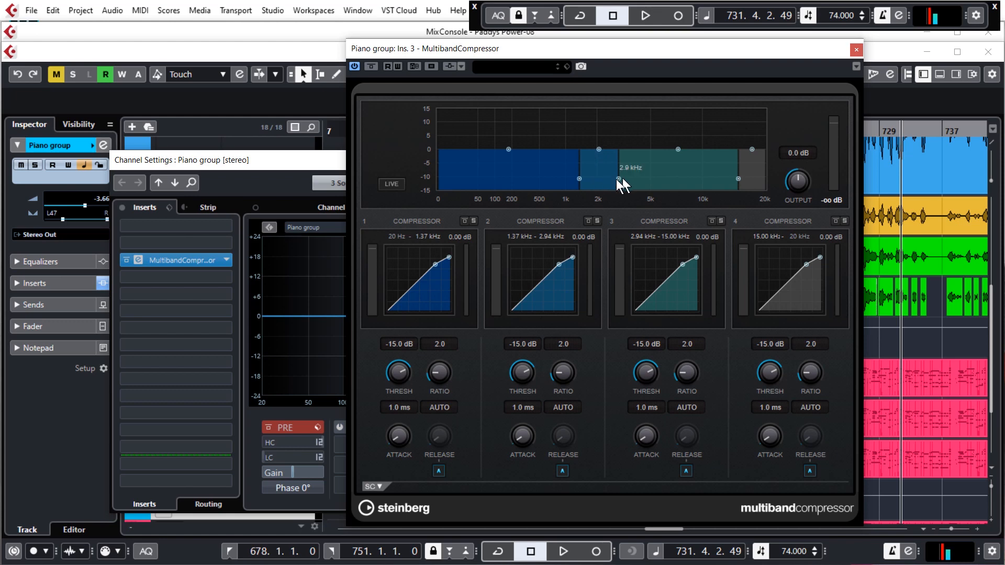
left_click_drag(619, 179, 622, 179)
left_click(711, 221)
left_click(835, 221)
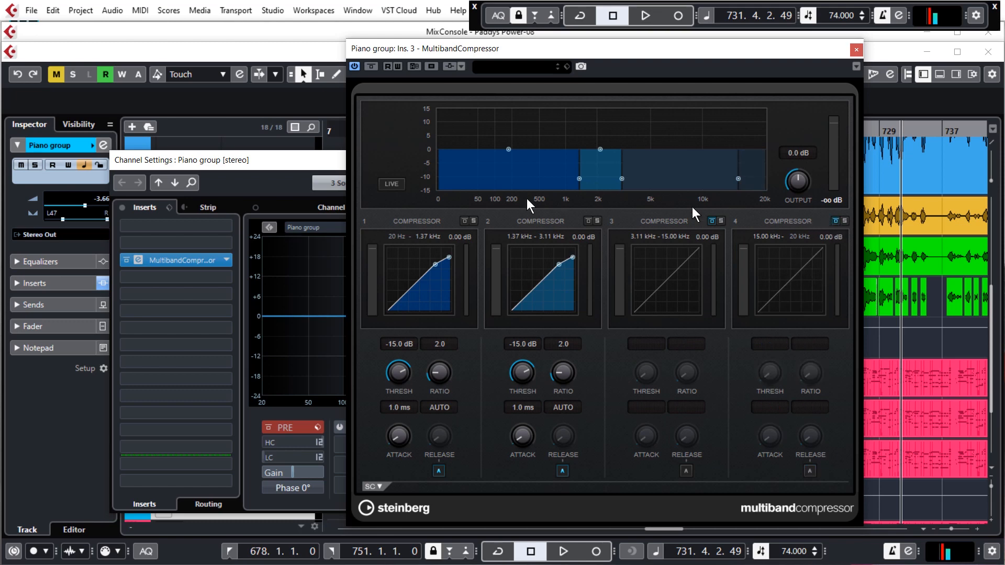
left_click(464, 222)
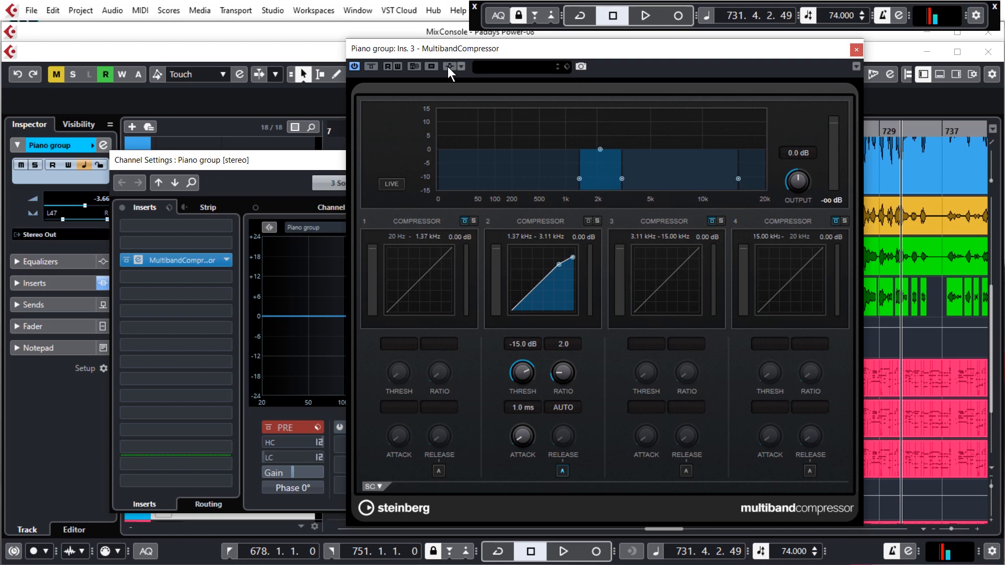
Activate side-chaining on the MultibandCompressor and add Vocals as its side-chain input.
left_click(461, 66)
left_click(602, 204)
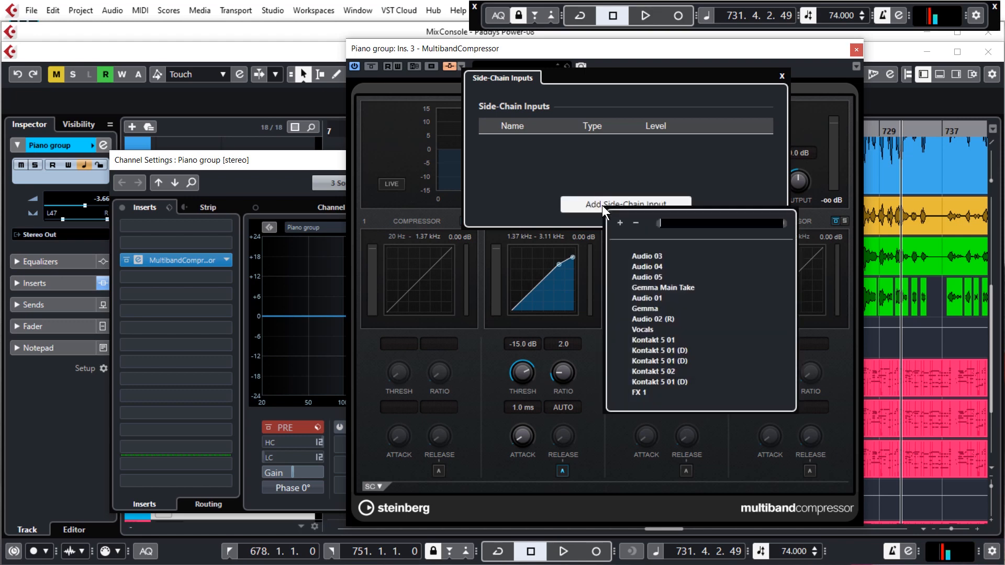
left_click(644, 331)
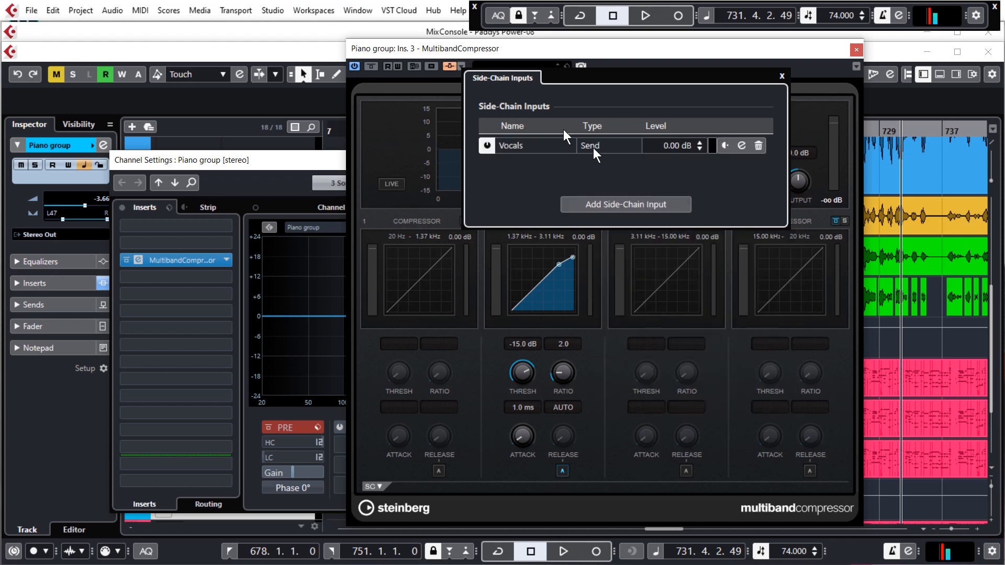
Close the Piano group's channel settings and place the playback position near bar 713, keeping the compressor open.
left_click_drag(785, 55, 593, 48)
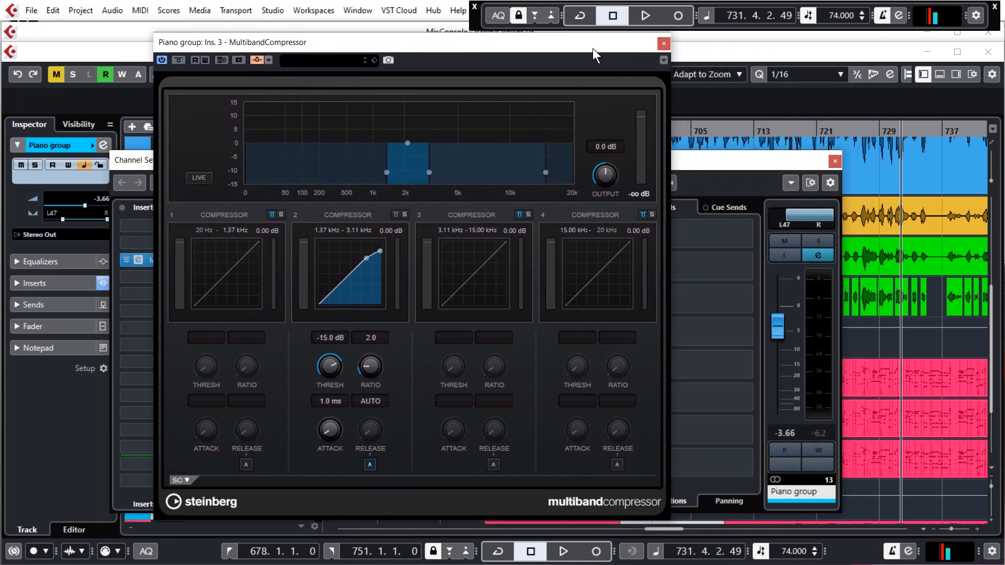
left_click(834, 166)
left_click(762, 131)
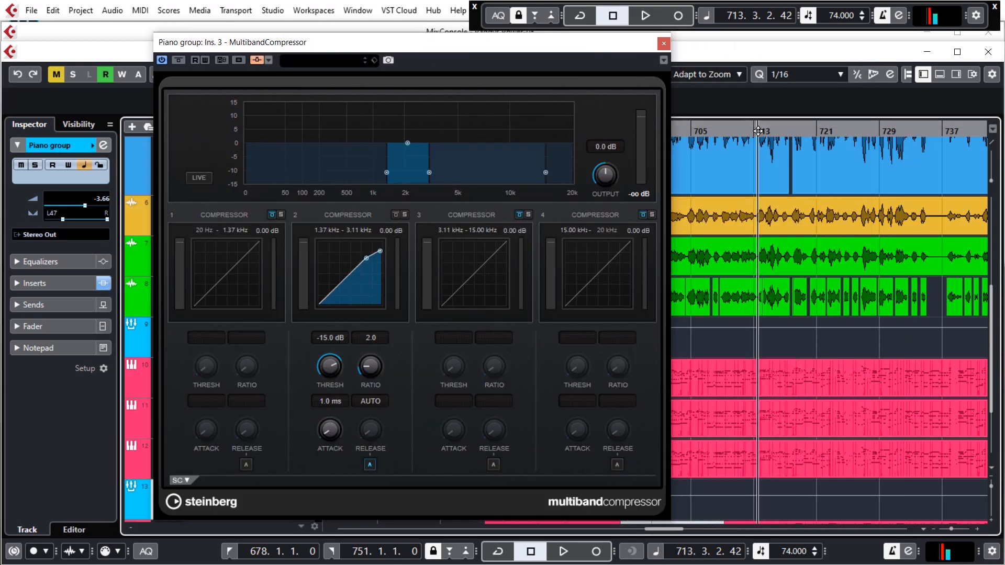
left_click(784, 209)
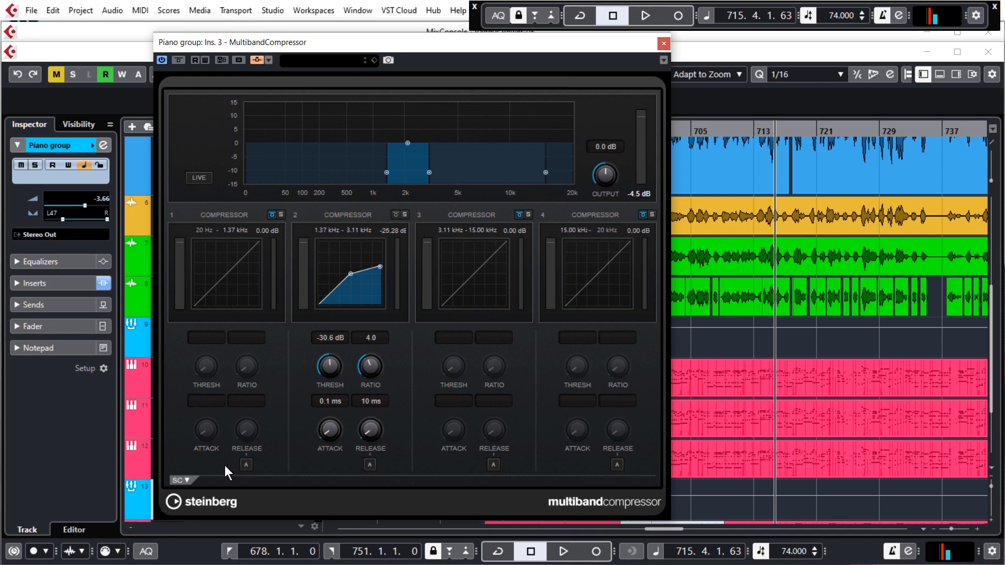
Reveal the compressor's side-chain section and switch on the side-chain for band 2.
left_click(183, 480)
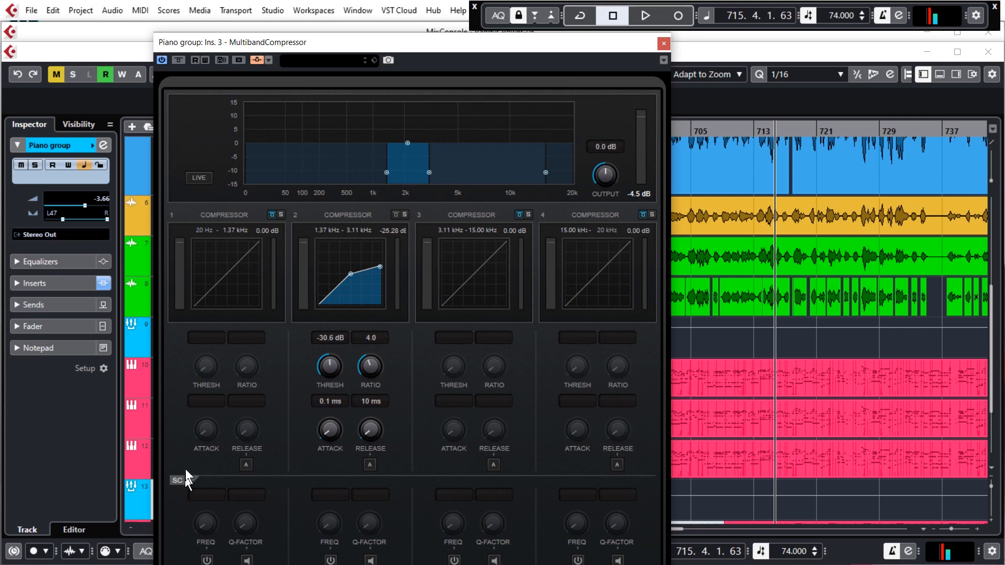
left_click_drag(388, 43, 360, 9)
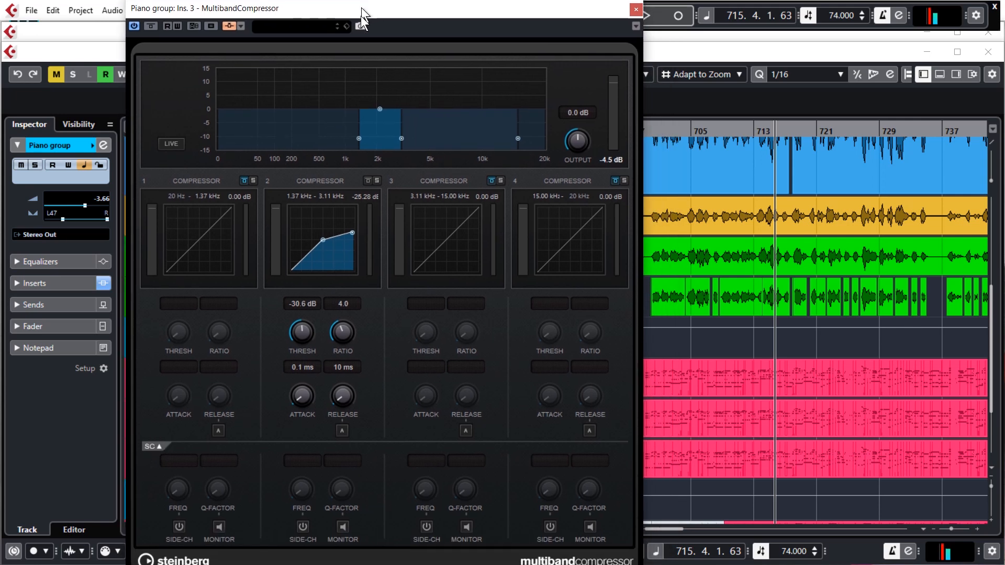
left_click(303, 527)
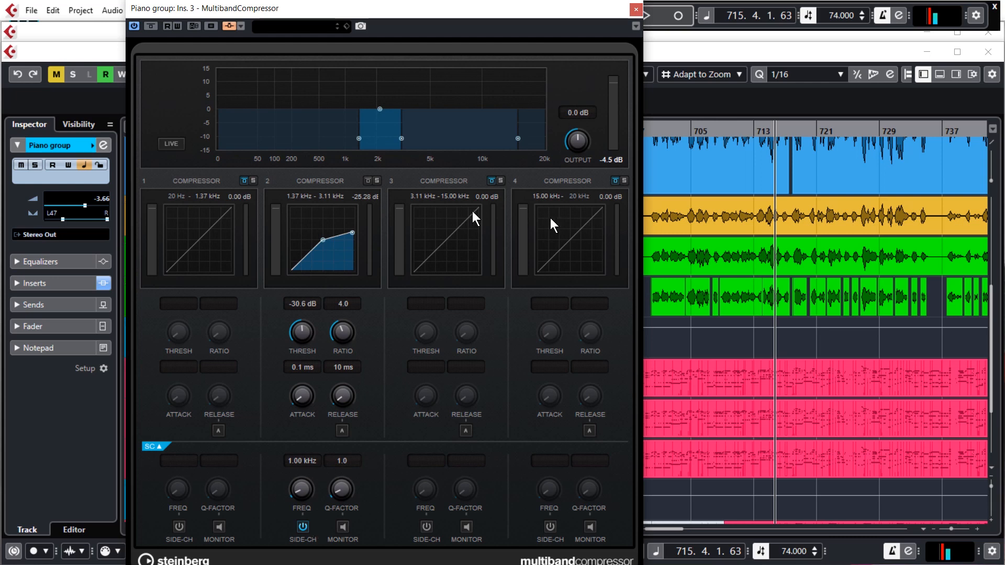
Play back the mix, bypass the compressor during playback, and audition the bypassed sound from about bar 727.
key("space")
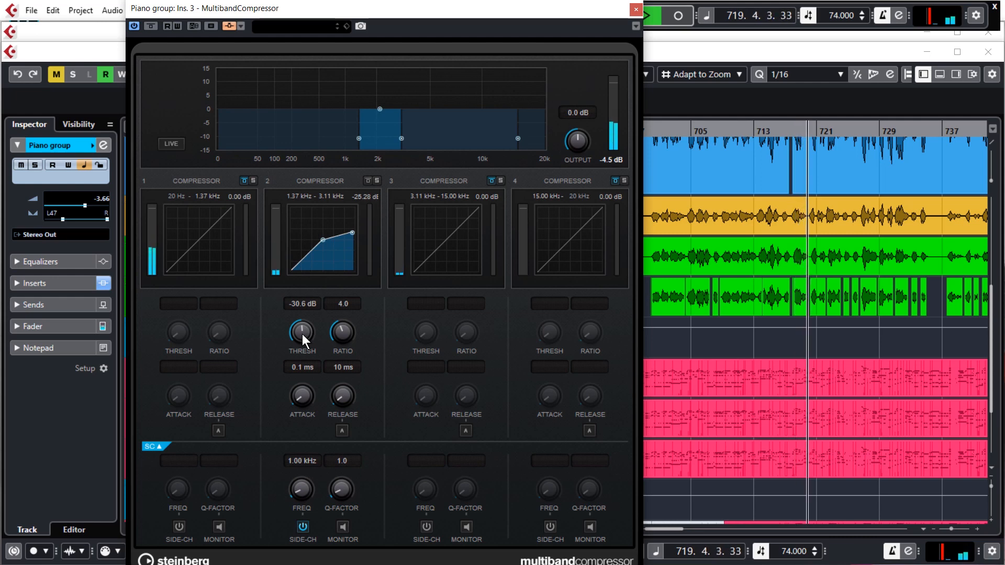
left_click(152, 25)
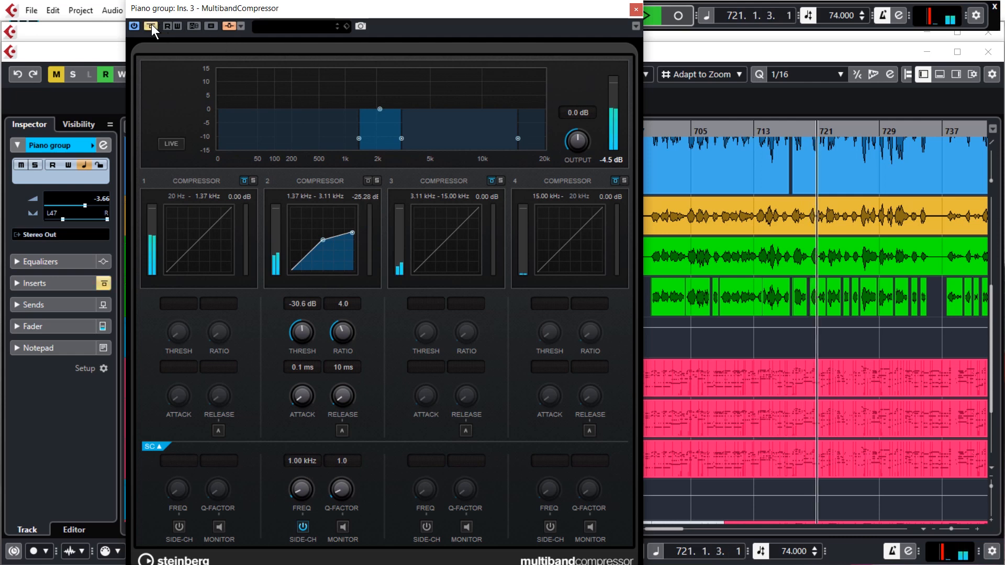
key("space")
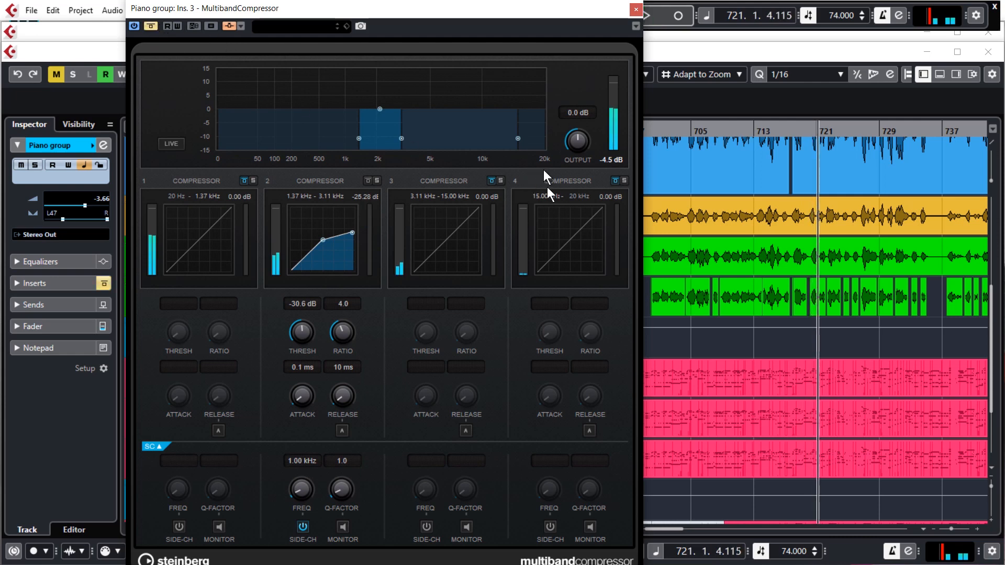
double_click(862, 131)
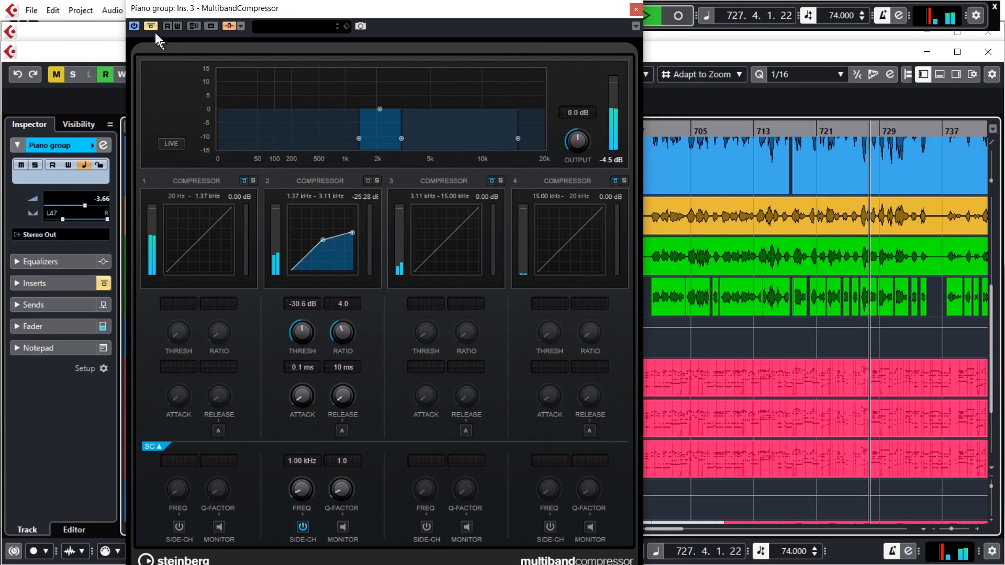
key("space")
Set the locators from bar 727 to bar 728, activate cycle mode and start looped playback.
scroll(877, 285, "up", 5)
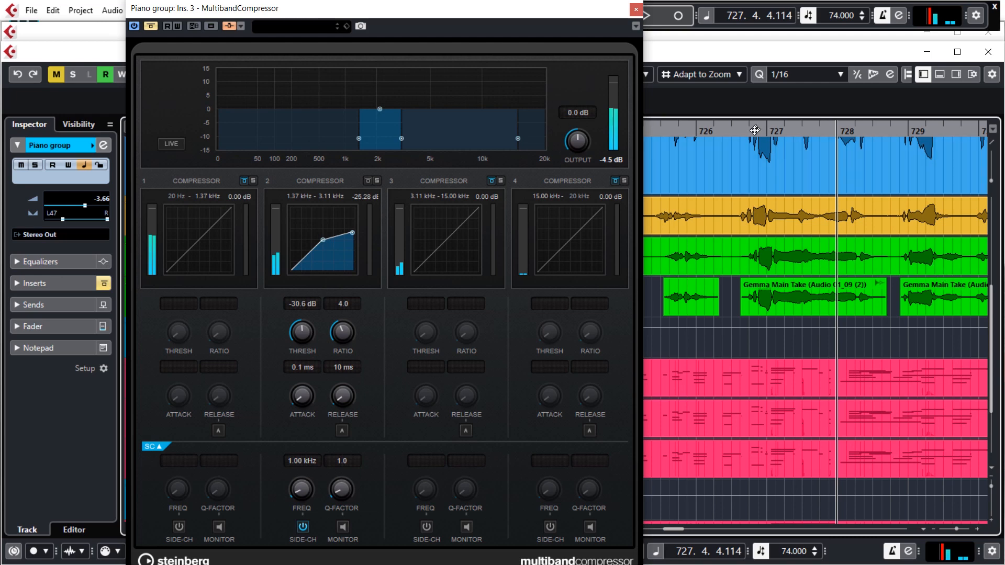
left_click_drag(767, 129, 867, 136)
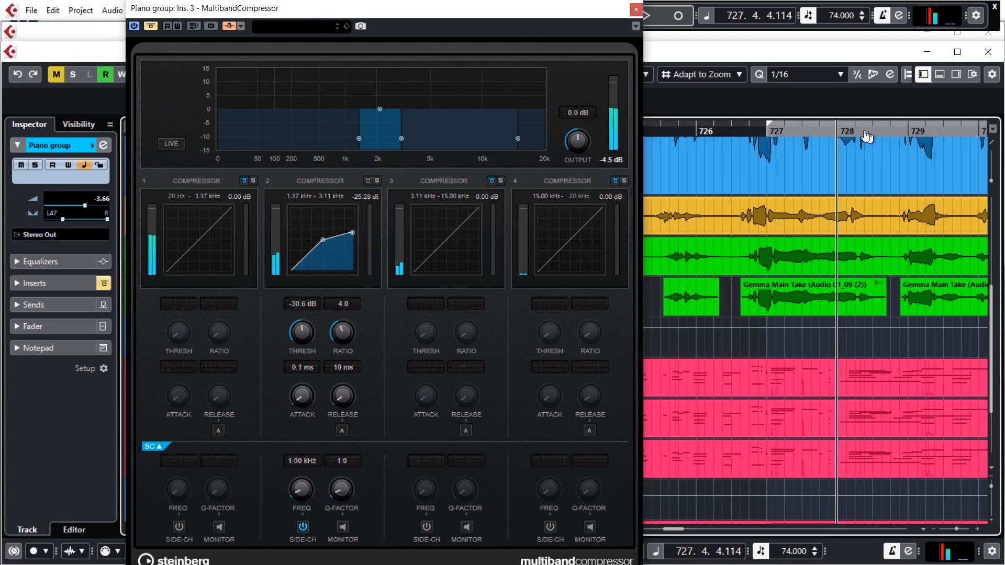
left_click(838, 134, "alt")
left_click(767, 130)
key("KP_Divide")
key("space")
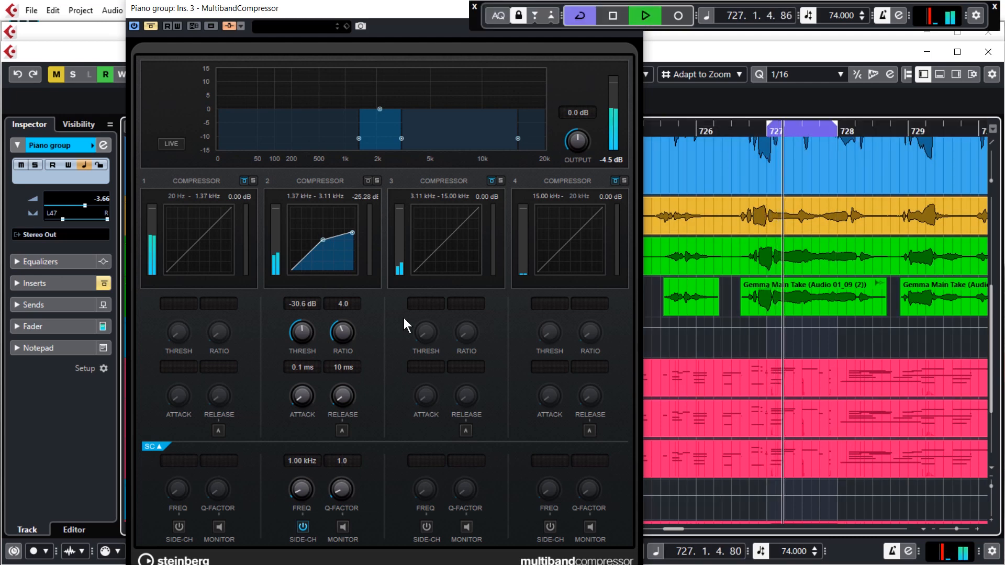
Toggle the compressor's bypass during the loop to compare both versions, leave it active and stop playback.
left_click(152, 26)
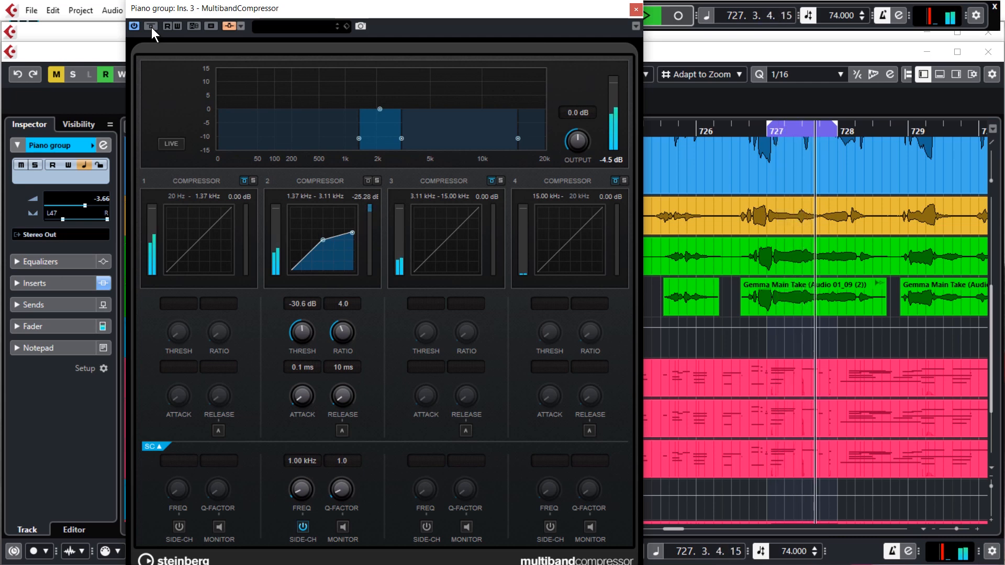
left_click(152, 27)
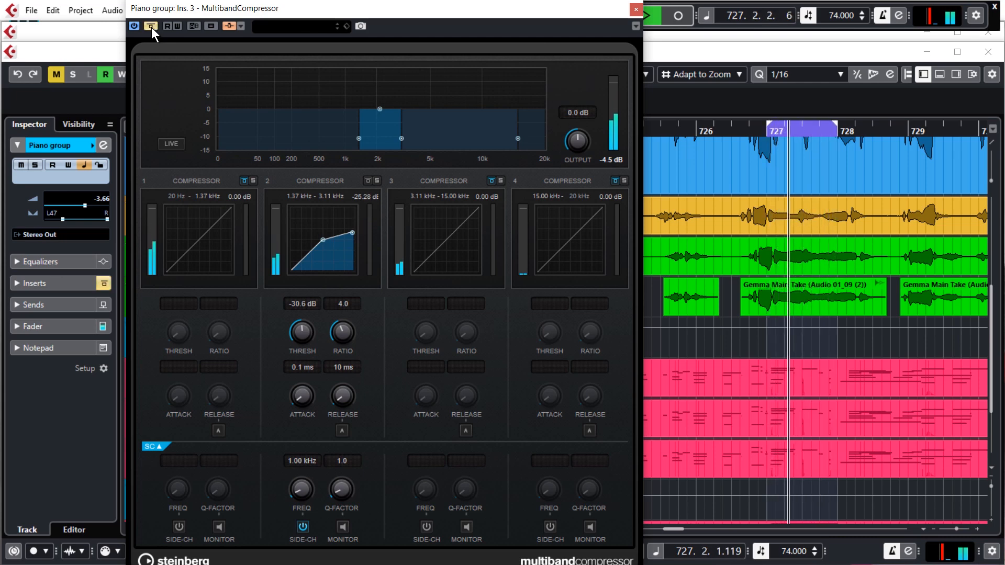
left_click(152, 27)
key("space")
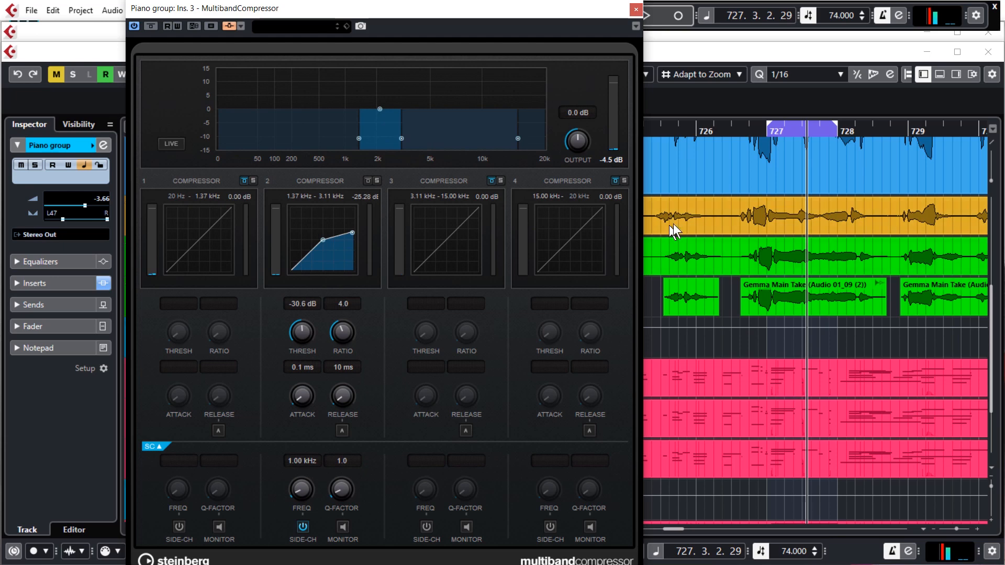
Widen the compressor's band 2 to cover 177.5 Hz to 9.53 kHz.
left_click_drag(401, 139, 478, 140)
left_click_drag(359, 136, 288, 135)
Extend the cycle range to bar 731 and return the playback position to its start at bar 727.
scroll(820, 246, "down", 5)
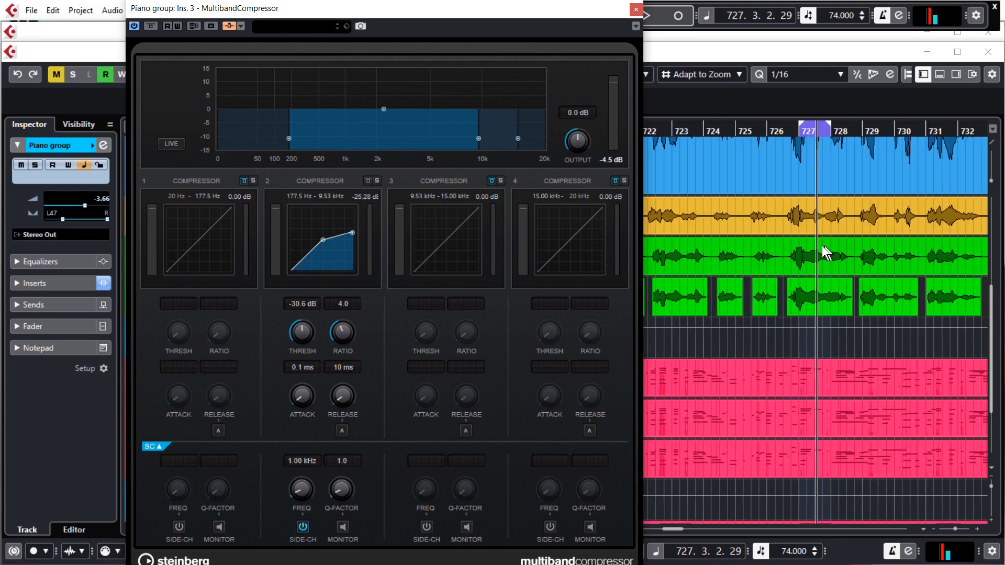
left_click(751, 131)
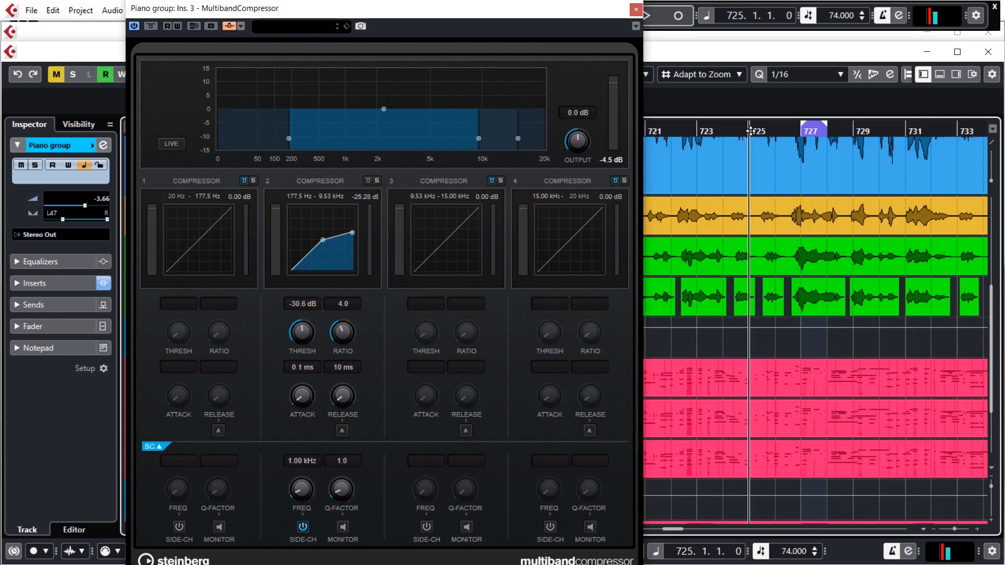
left_click_drag(827, 126, 905, 126)
key("KP_1")
Lower band 2's threshold to -49.8 dB while looping and play back to hear the stronger ducking.
key("space")
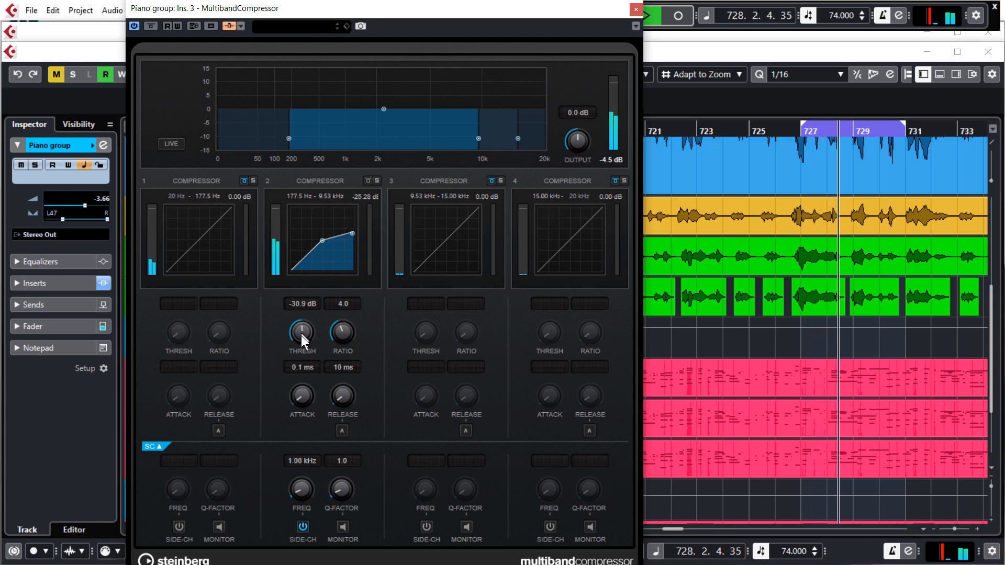
mouse_move(300, 335)
left_mouse_down()
mouse_move(301, 365)
mouse_move(304, 330)
left_mouse_up()
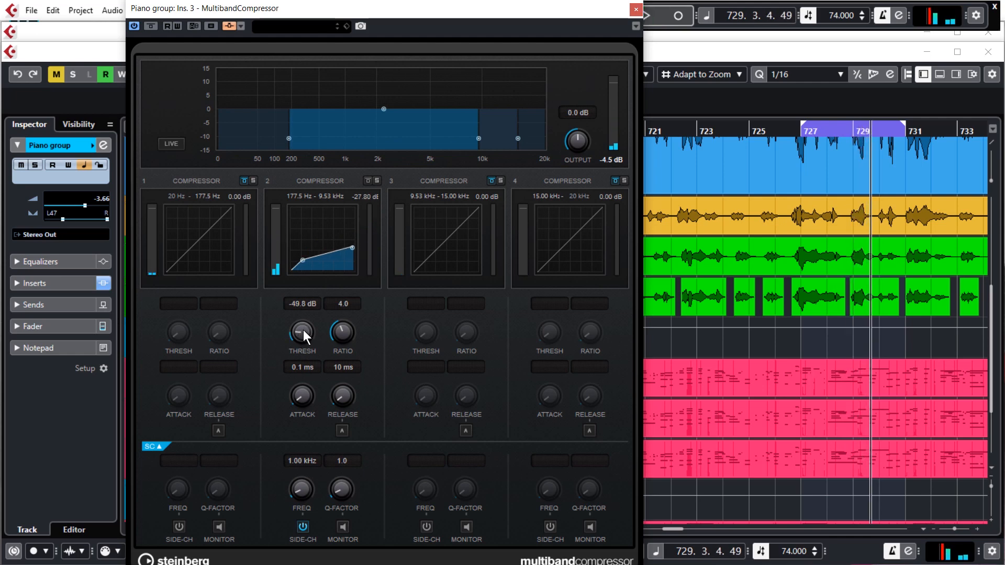
key("space")
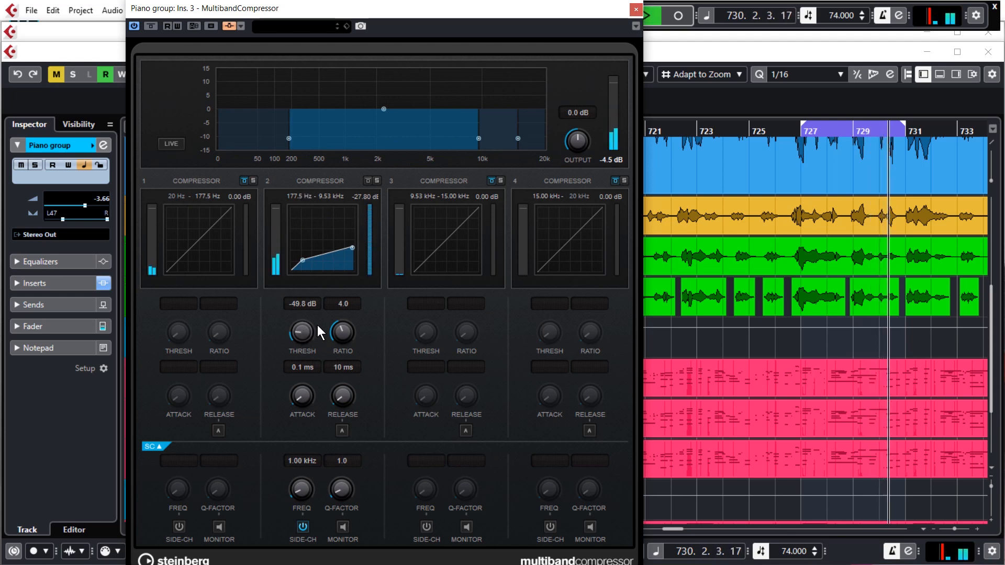
Stop playback and narrow the compressor's band 2 to cover 1.35 kHz to 2.91 kHz.
key("space")
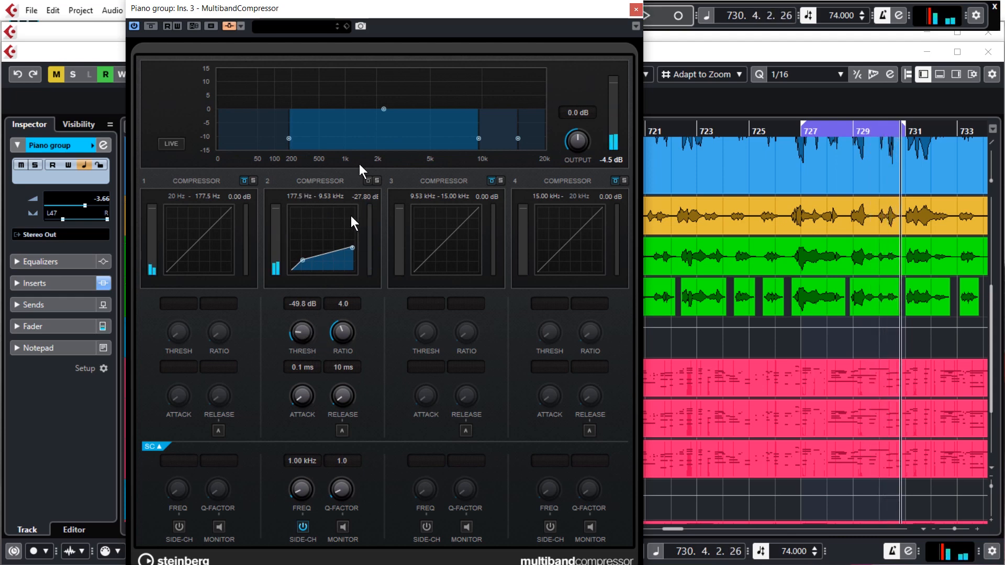
left_click_drag(310, 140, 359, 145)
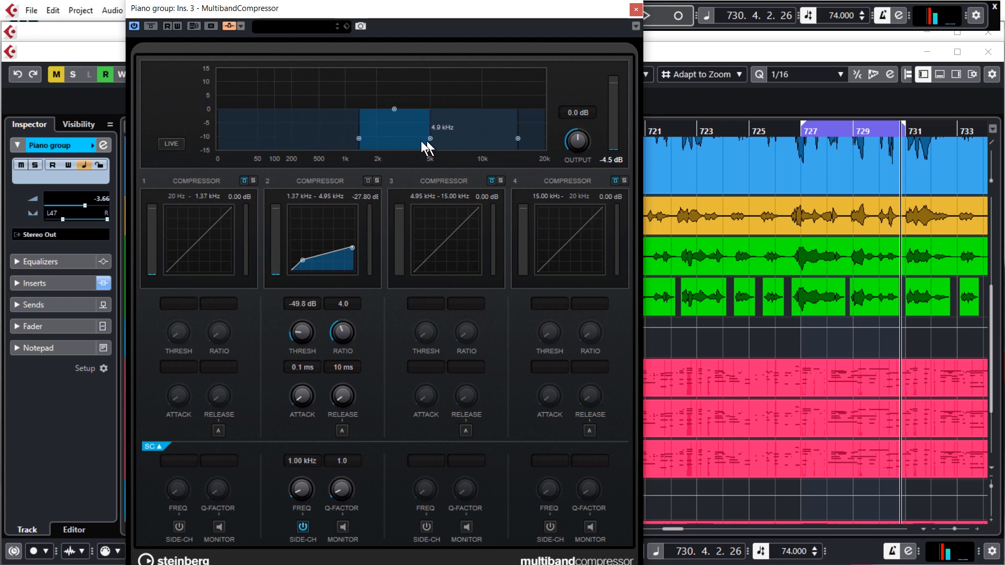
left_click_drag(407, 143, 397, 143)
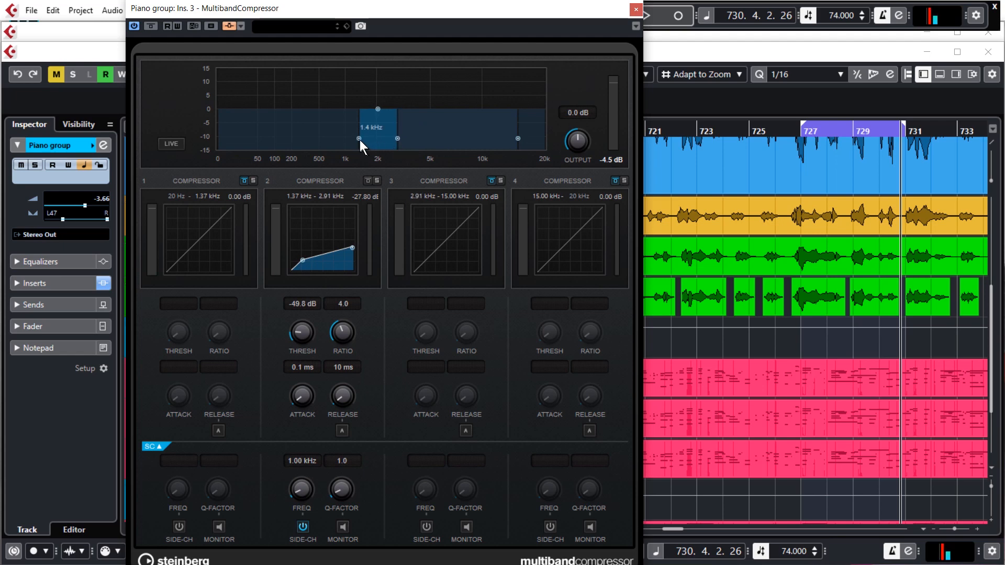
Raise band 2's threshold to -33.0 dB while the loop plays, stop playback and close the compressor's window.
key("space")
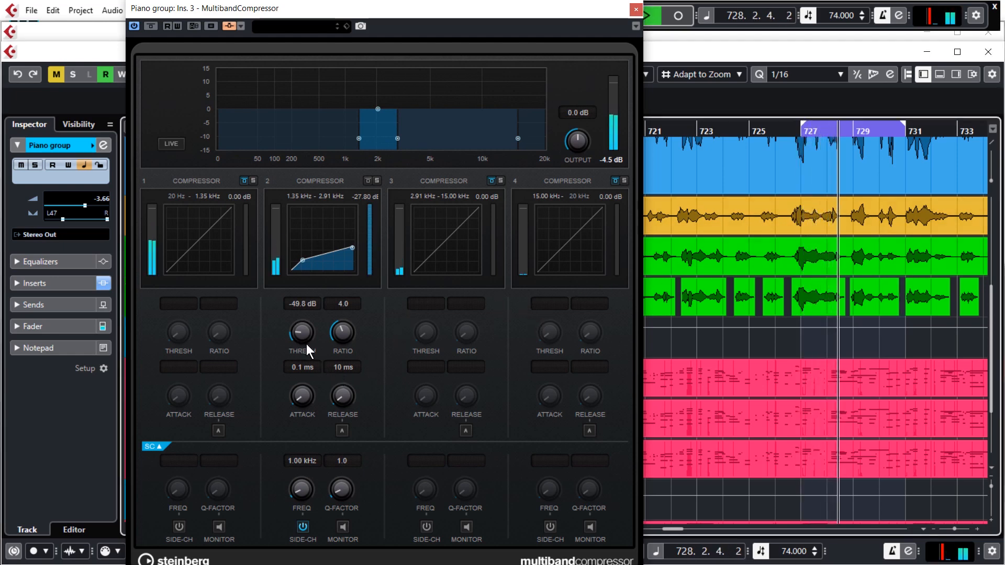
mouse_move(303, 338)
left_mouse_down()
mouse_move(306, 320)
mouse_move(303, 335)
left_mouse_up()
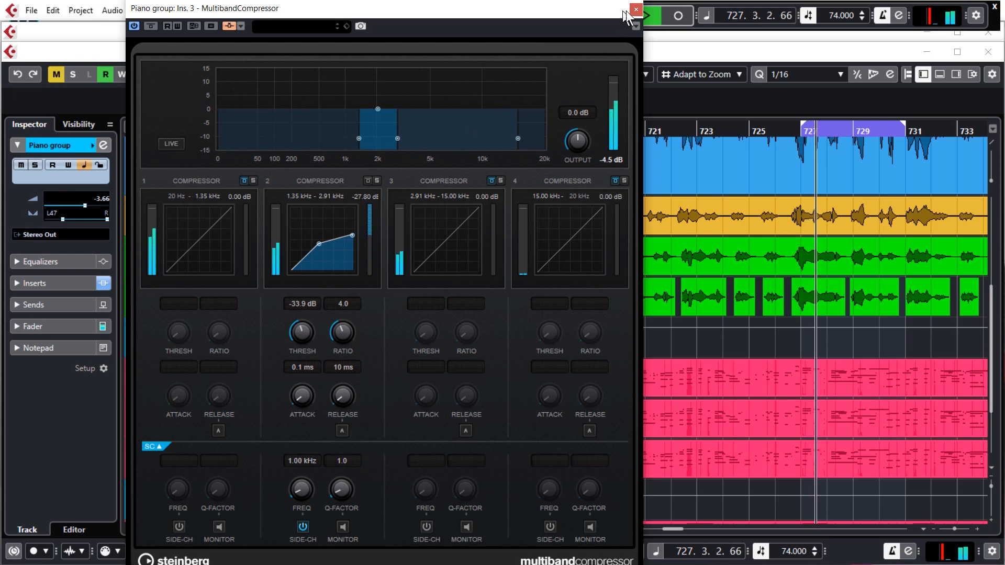
left_click_drag(306, 338, 306, 336)
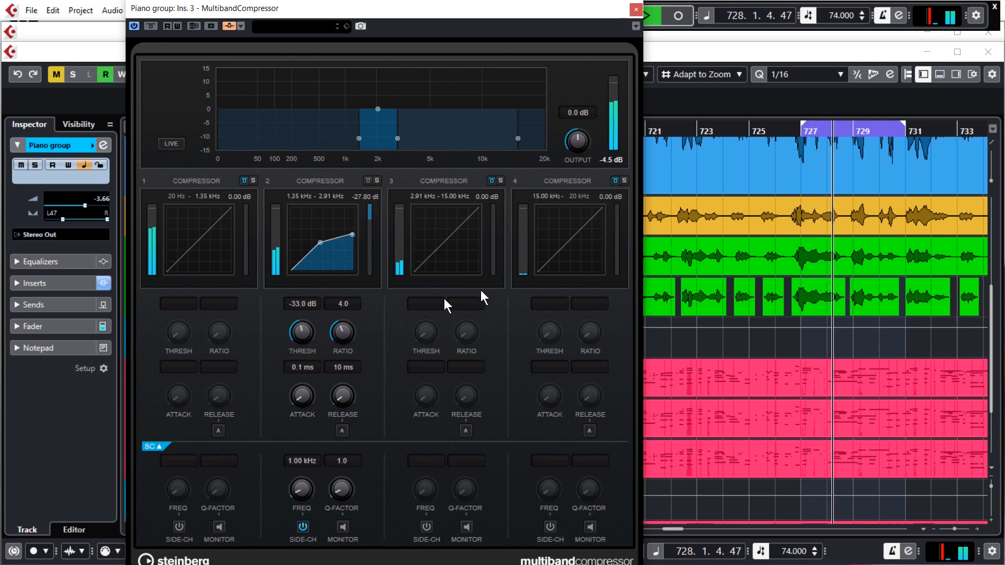
key("space")
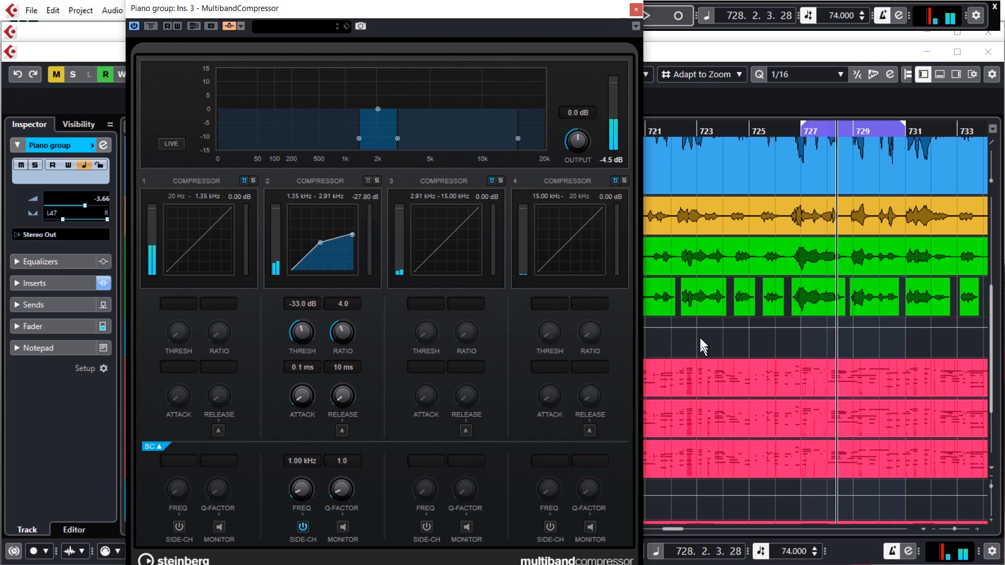
left_click(636, 9)
Move the playback position to bar 698, before the vocal re-enters, and start playback from there.
scroll(834, 309, "down", 3)
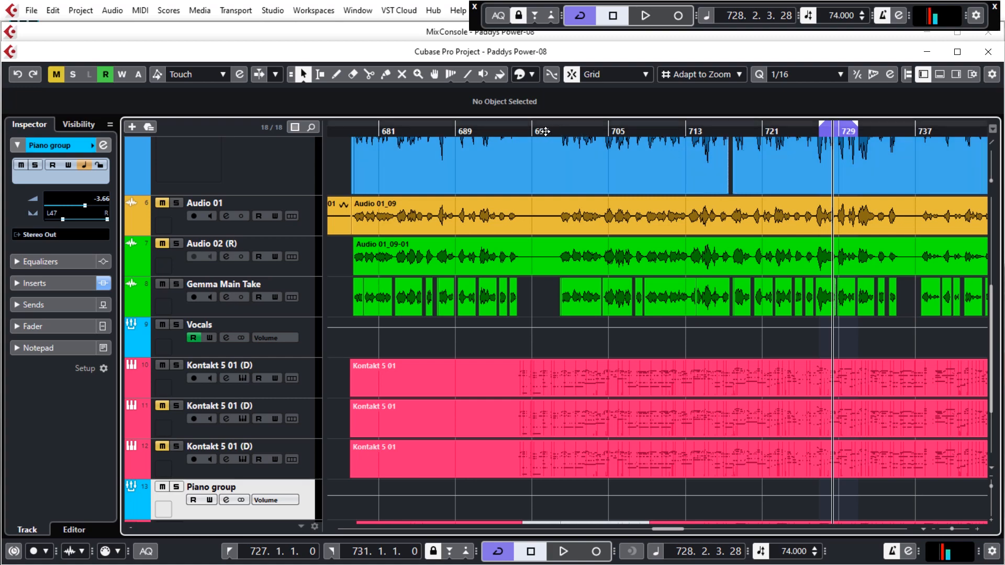
left_click_drag(546, 131, 546, 133)
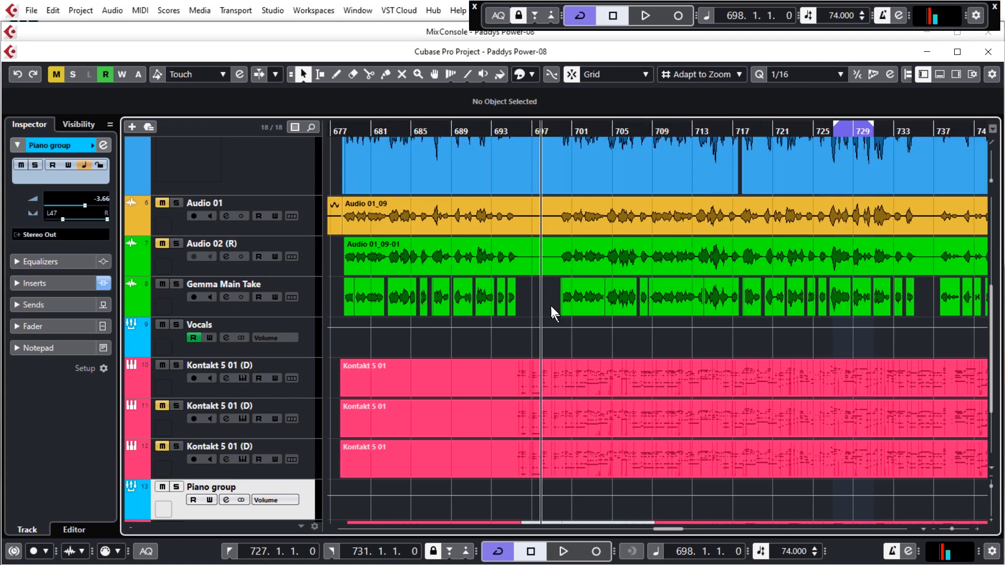
key("space")
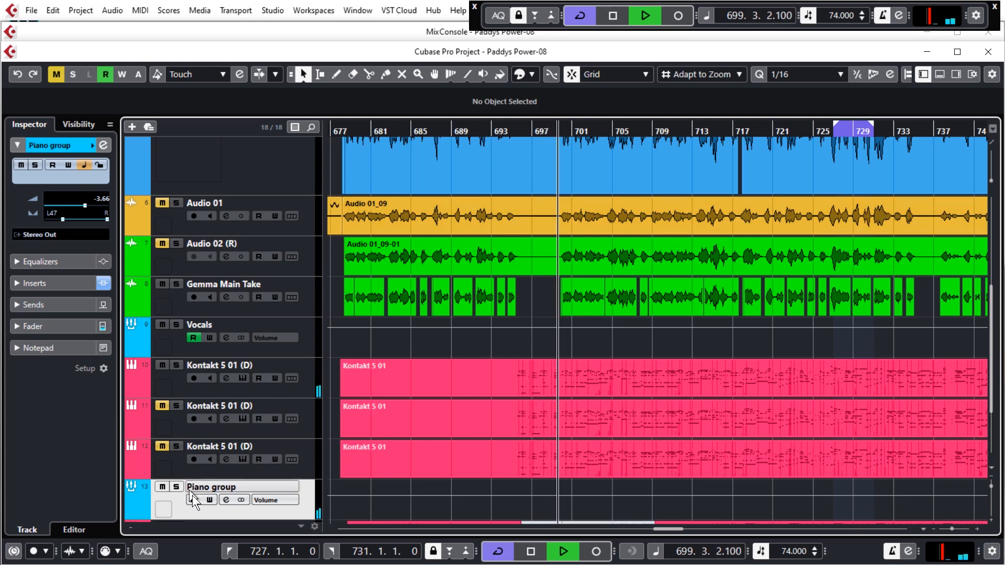
Reopen the Piano group's MultibandCompressor from its channel settings to watch band 2 react to the vocals, and close both windows.
left_click(227, 501)
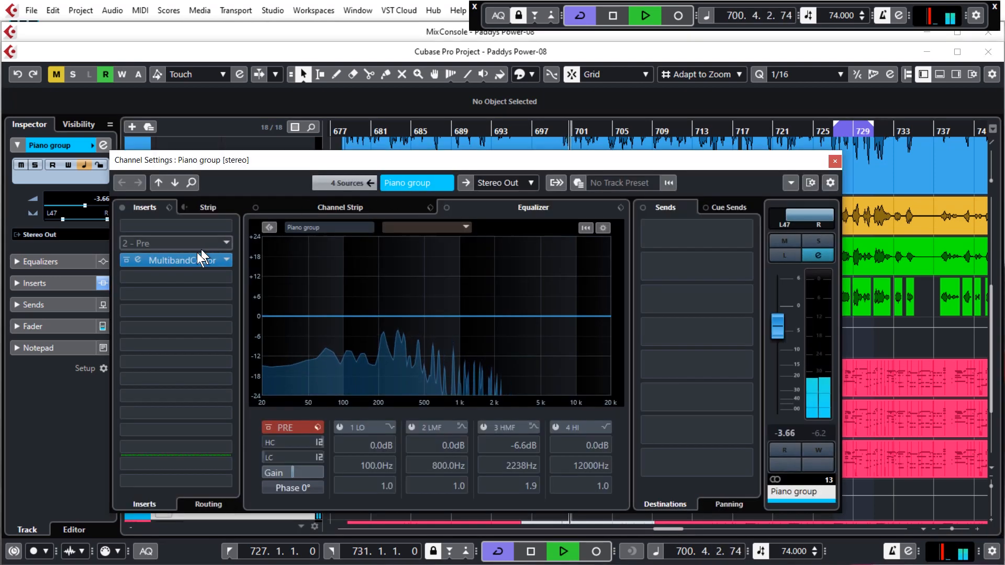
left_click(190, 260)
left_click(835, 162)
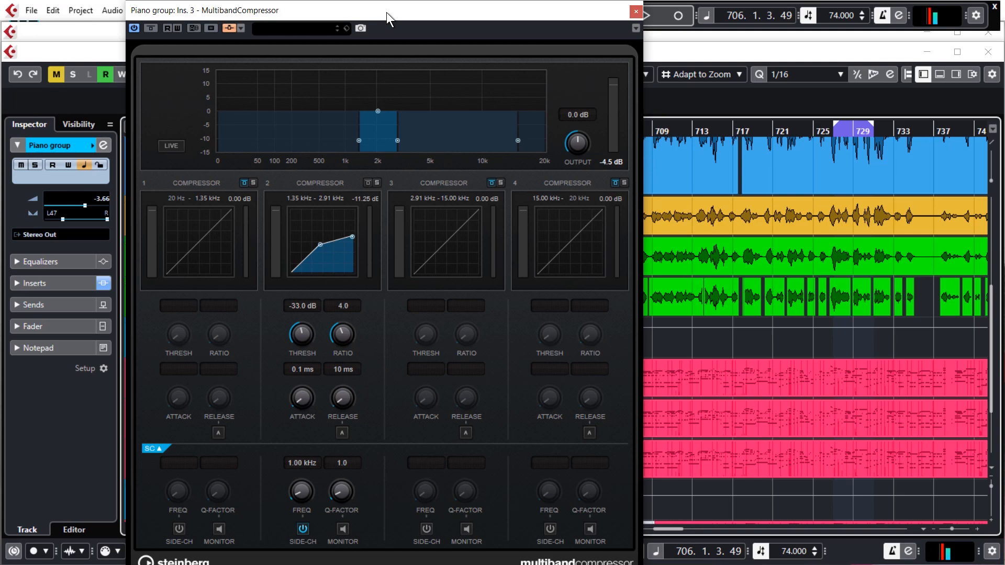
left_click(635, 11)
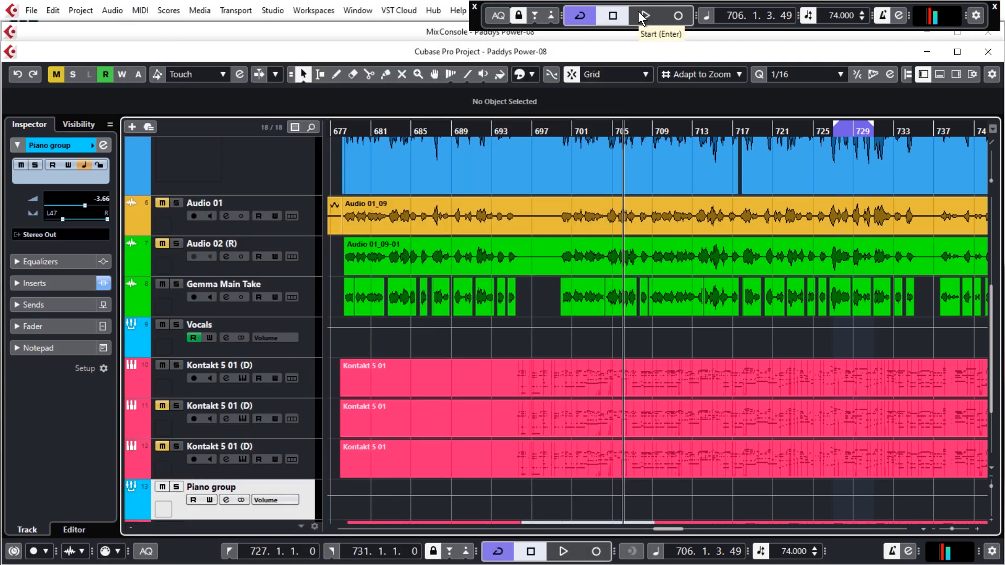